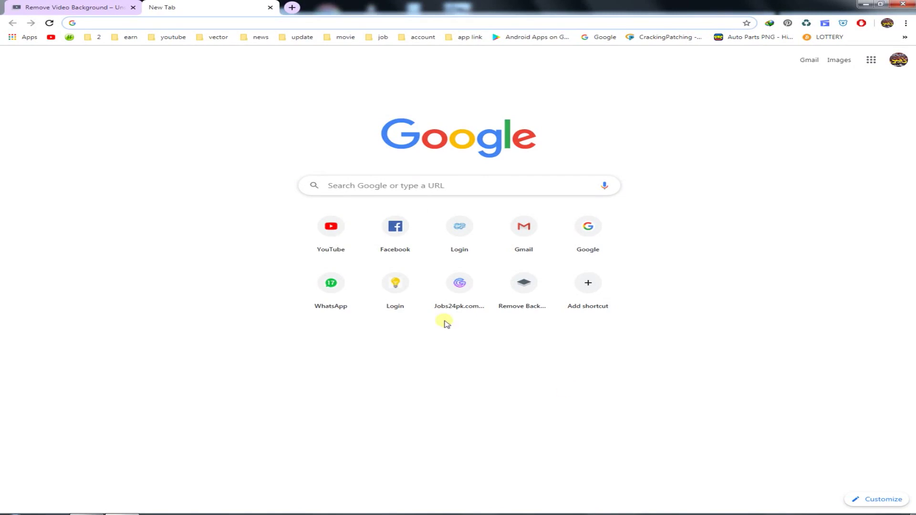
Step: Open google.com in a new tab, then switch over to the other tab
{"action": "left_click", "coordinate": [301, 8]}
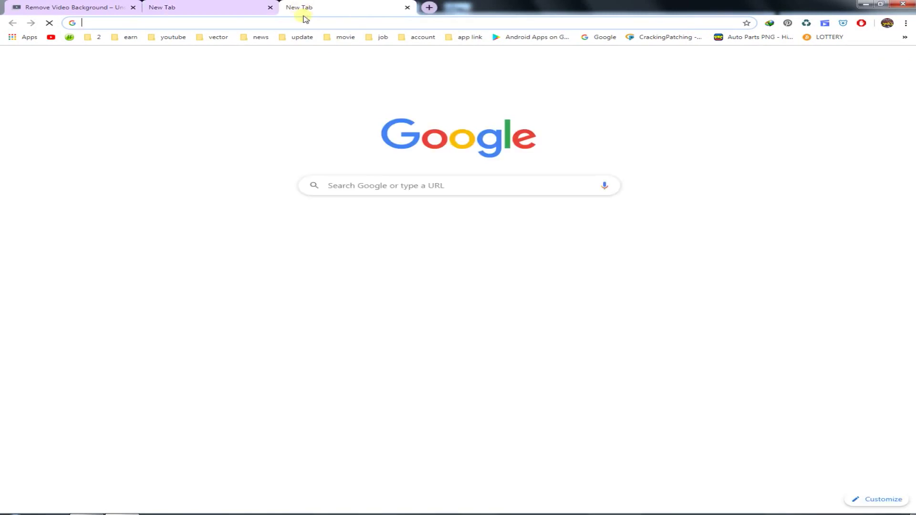
{"action": "type", "text": "go"}
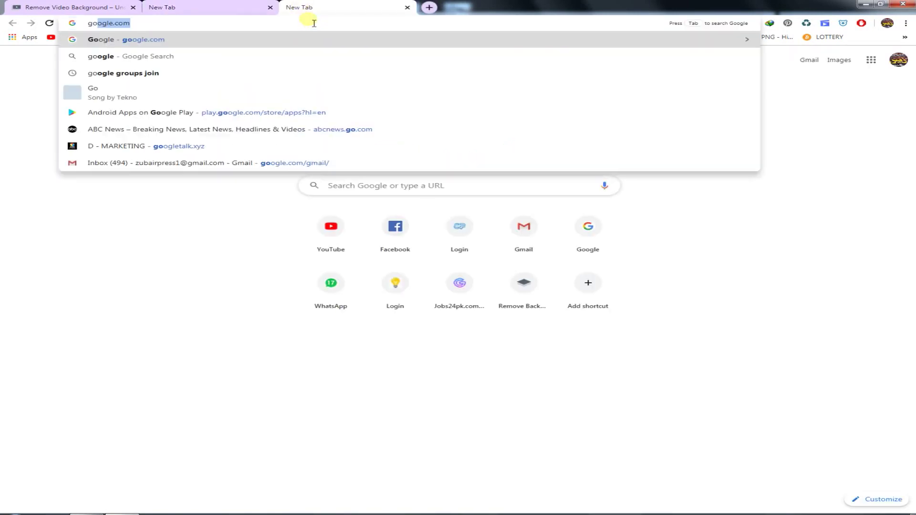
{"action": "key", "text": "Return"}
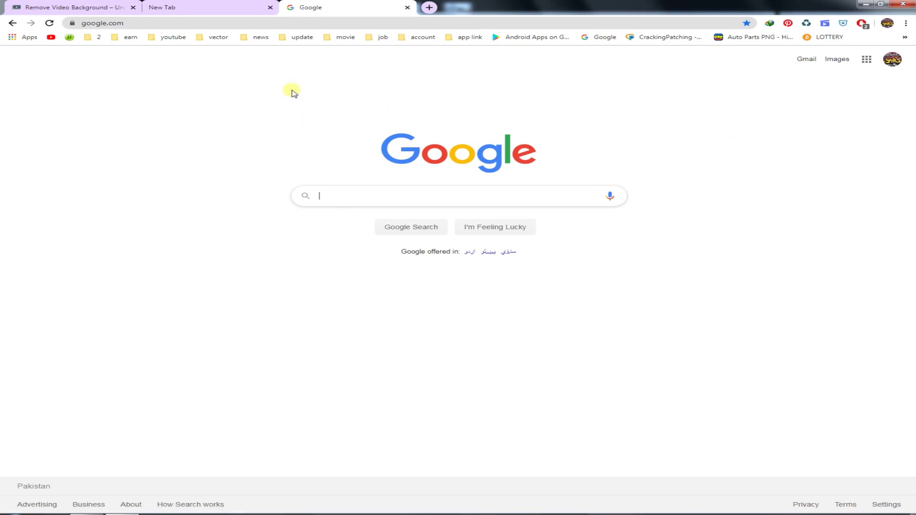
{"action": "left_click", "coordinate": [191, 7]}
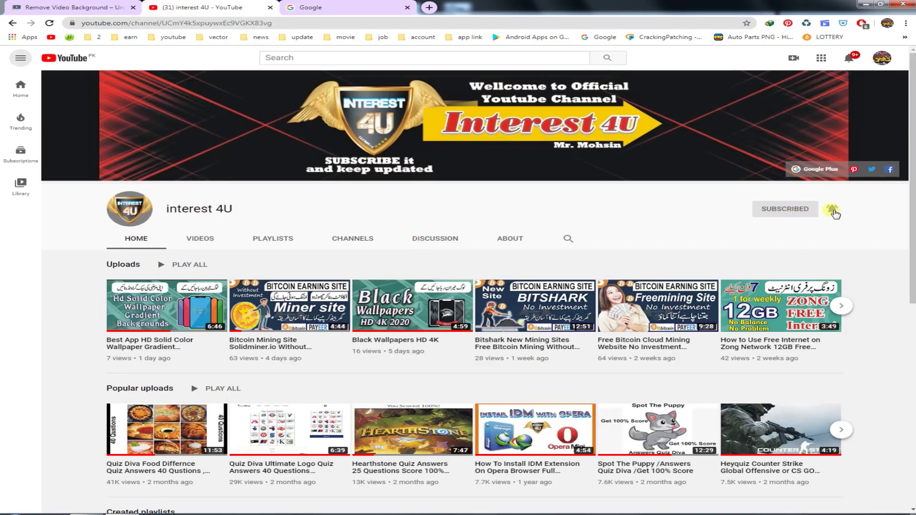
Step: Set the interest 4U channel's notifications to All, then open another new tab from the Google tab
{"action": "left_click", "coordinate": [833, 210]}
{"action": "left_click", "coordinate": [819, 233]}
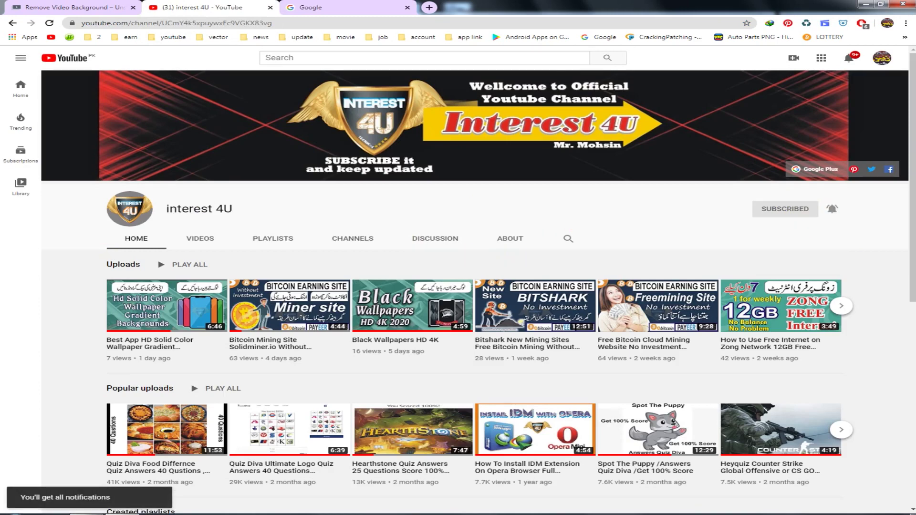
{"action": "scroll", "coordinate": [444, 342], "scroll_direction": "down", "scroll_amount": 4}
{"action": "scroll", "coordinate": [443, 342], "scroll_direction": "down", "scroll_amount": 2}
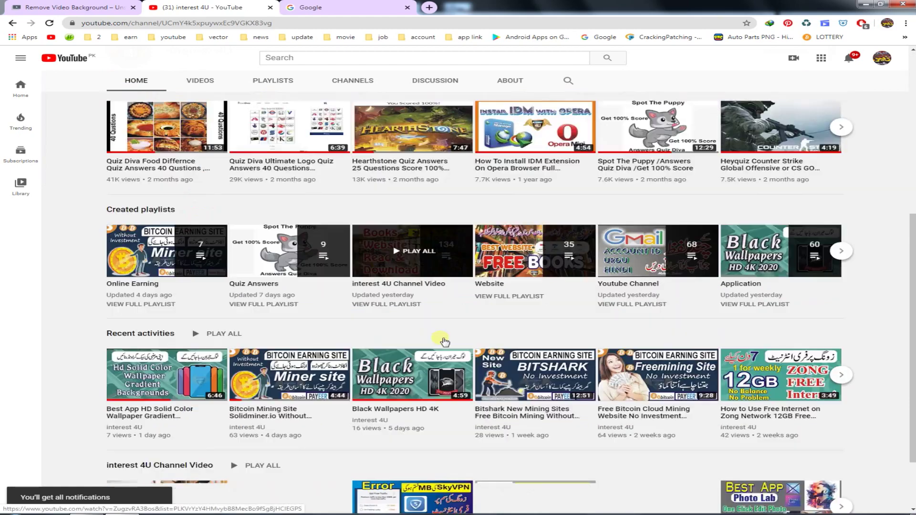
{"action": "scroll", "coordinate": [444, 341], "scroll_direction": "up", "scroll_amount": 5}
{"action": "scroll", "coordinate": [444, 342], "scroll_direction": "up", "scroll_amount": 2}
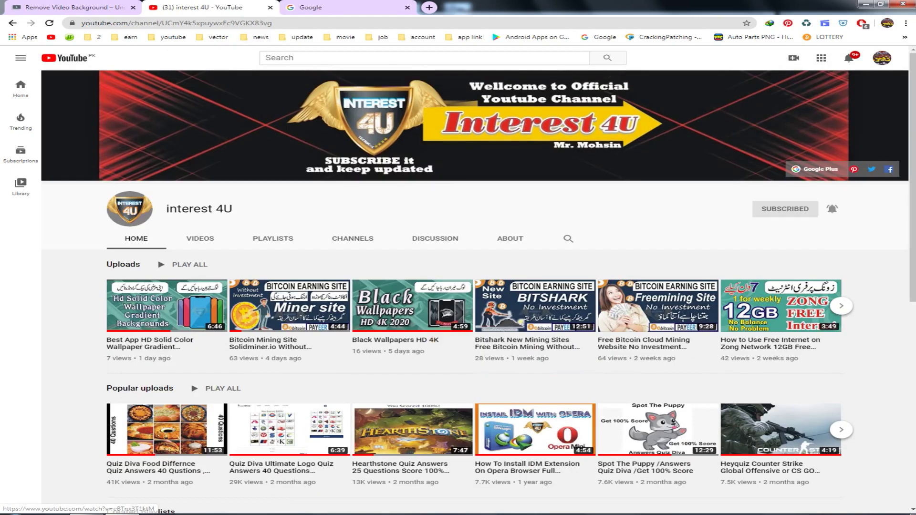
{"action": "left_click", "coordinate": [342, 7]}
{"action": "left_click", "coordinate": [429, 7]}
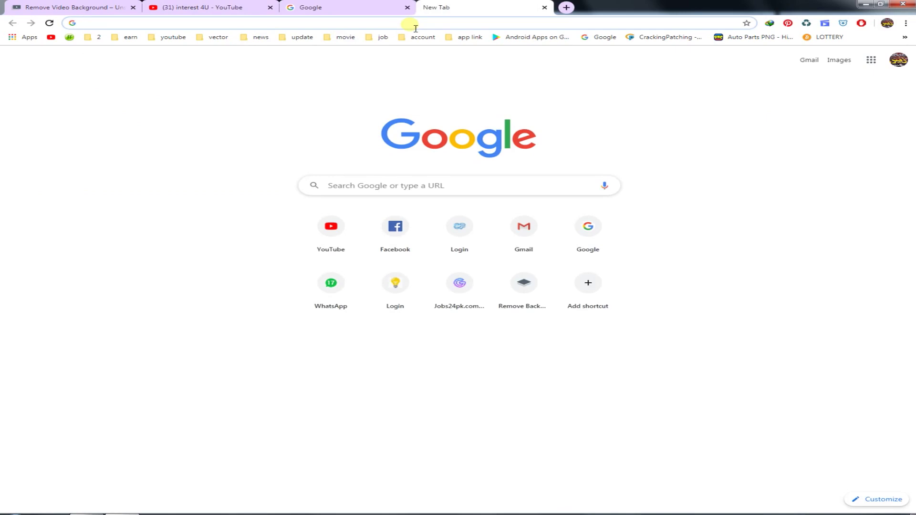
Step: Load unscreen.com and highlight the 'Remove Video Background' headline and '100% Automatically and Free' line
{"action": "type", "text": "unc"}
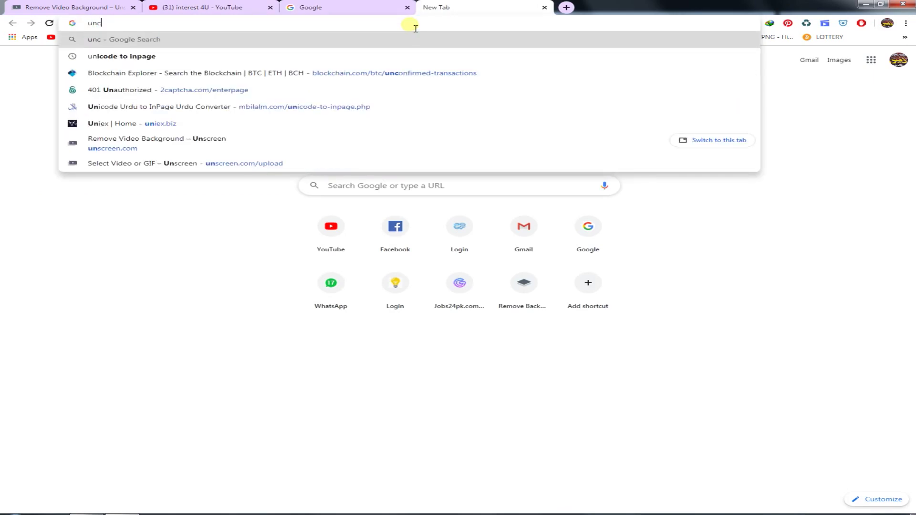
{"action": "key", "text": "BackSpace"}
{"action": "type", "text": "screen.com"}
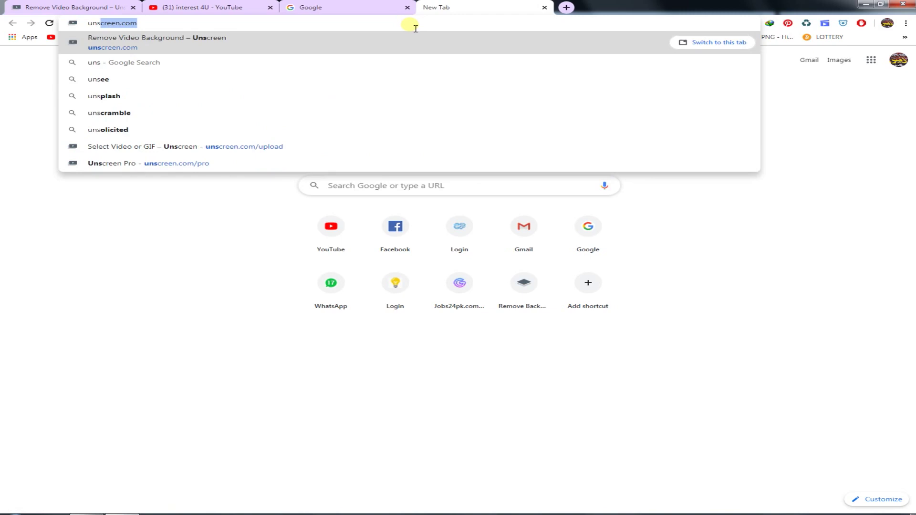
{"action": "key", "text": "Return"}
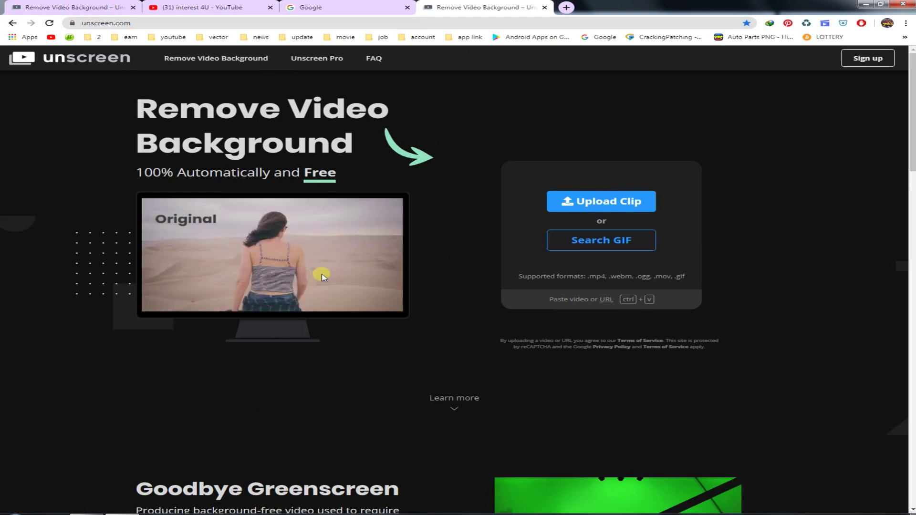
{"action": "scroll", "coordinate": [548, 238], "scroll_direction": "down", "scroll_amount": 2}
{"action": "scroll", "coordinate": [365, 214], "scroll_direction": "up", "scroll_amount": 2}
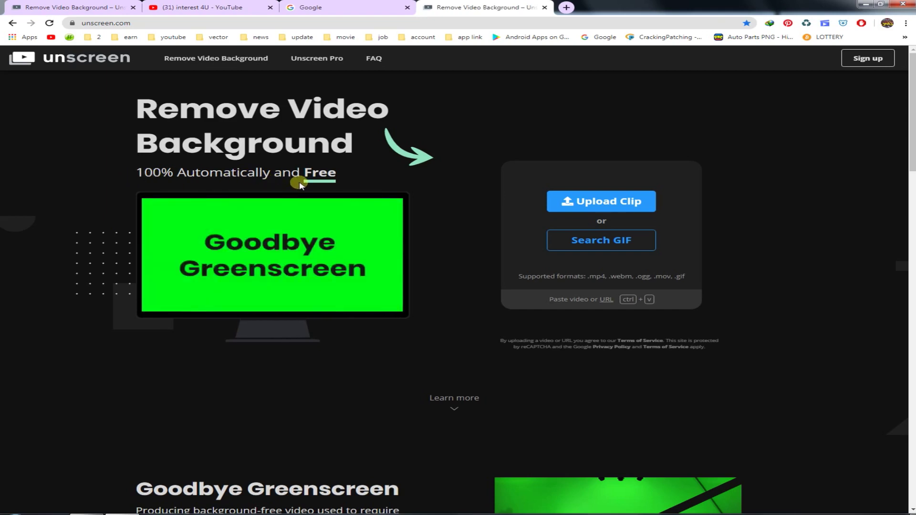
{"action": "left_click_drag", "start_coordinate": [336, 175], "coordinate": [139, 172]}
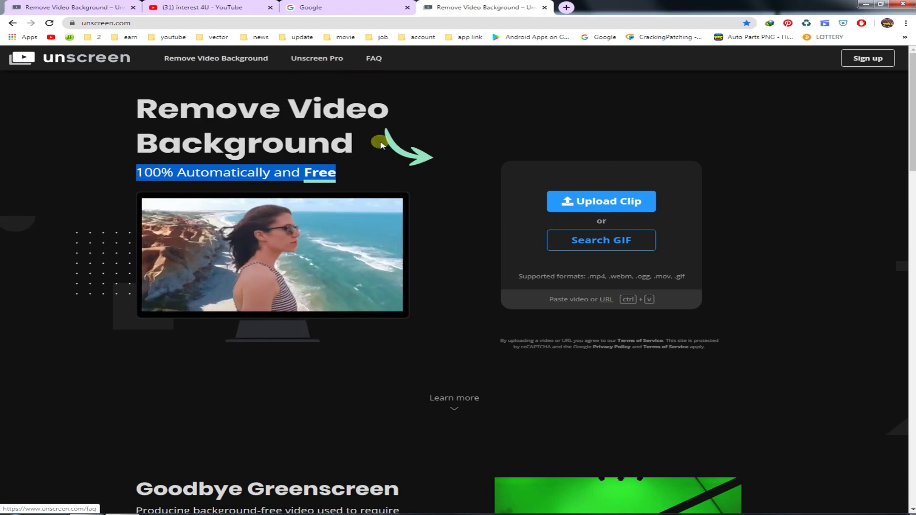
{"action": "left_click_drag", "start_coordinate": [144, 112], "coordinate": [372, 166]}
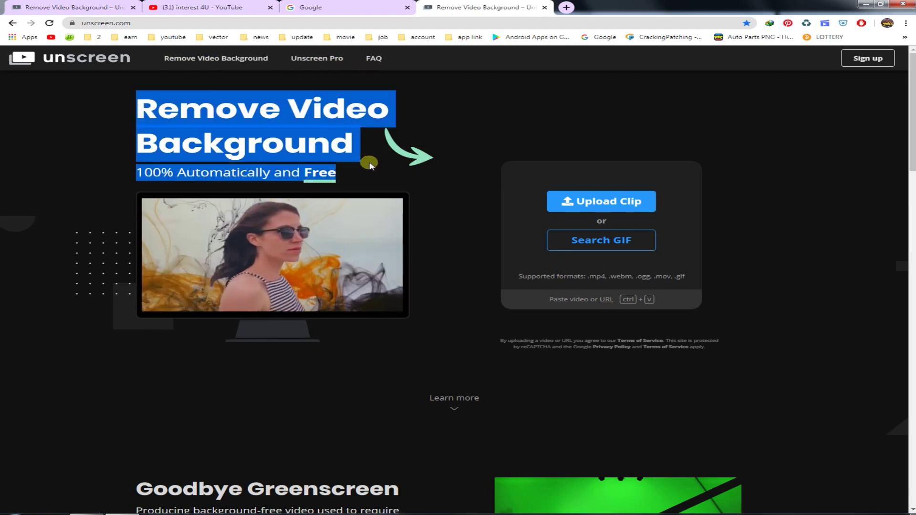
{"action": "scroll", "coordinate": [439, 229], "scroll_direction": "down", "scroll_amount": 5}
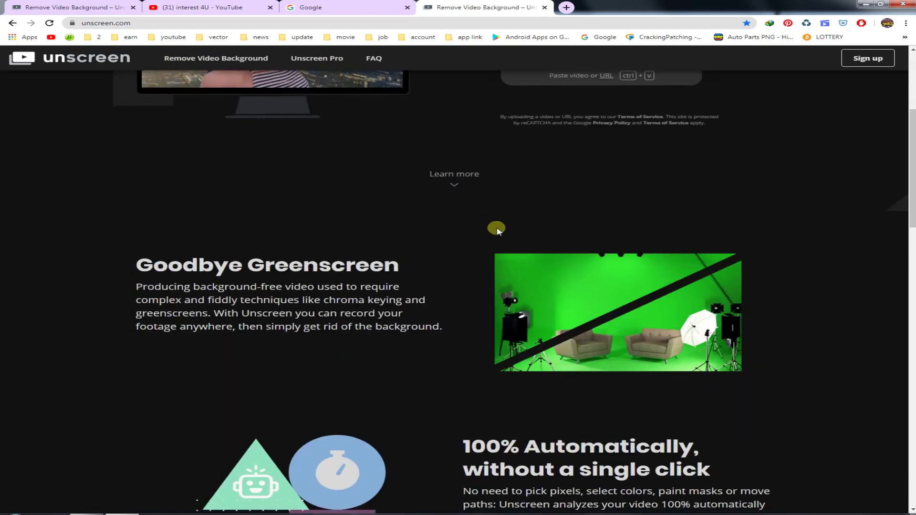
{"action": "scroll", "coordinate": [496, 229], "scroll_direction": "down", "scroll_amount": 3}
{"action": "left_click_drag", "start_coordinate": [491, 113], "coordinate": [786, 234]}
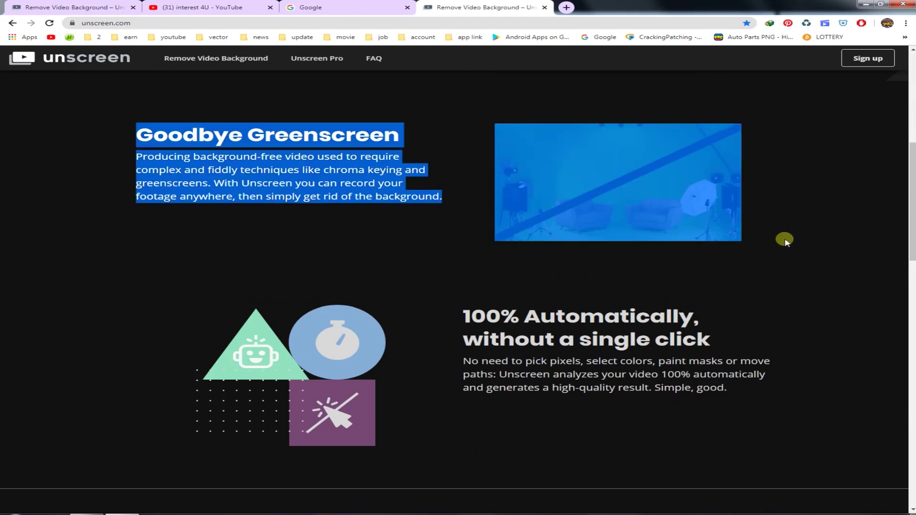
{"action": "left_click", "coordinate": [772, 231]}
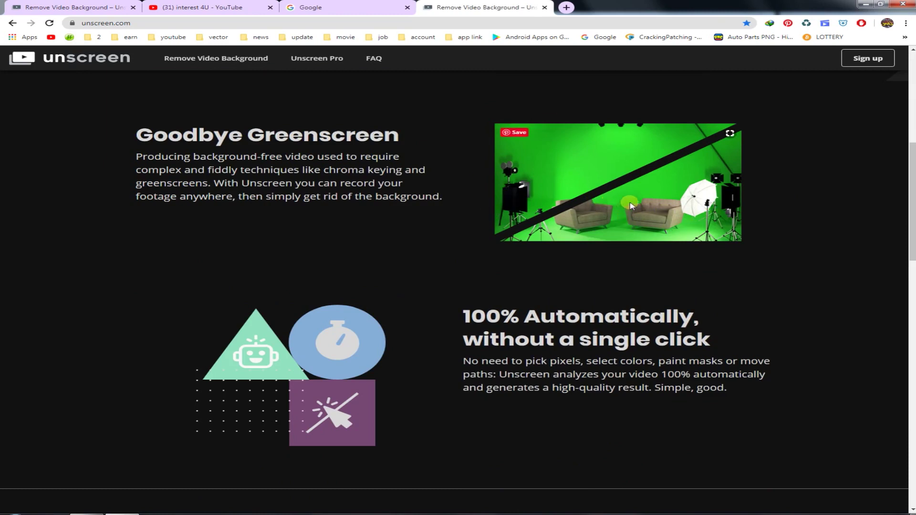
{"action": "scroll", "coordinate": [401, 324], "scroll_direction": "down", "scroll_amount": 5}
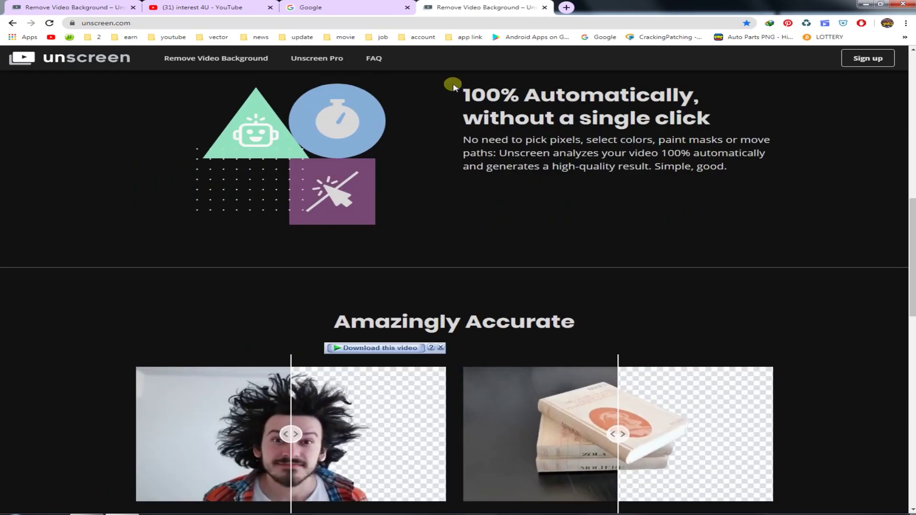
{"action": "left_click_drag", "start_coordinate": [455, 86], "coordinate": [710, 121]}
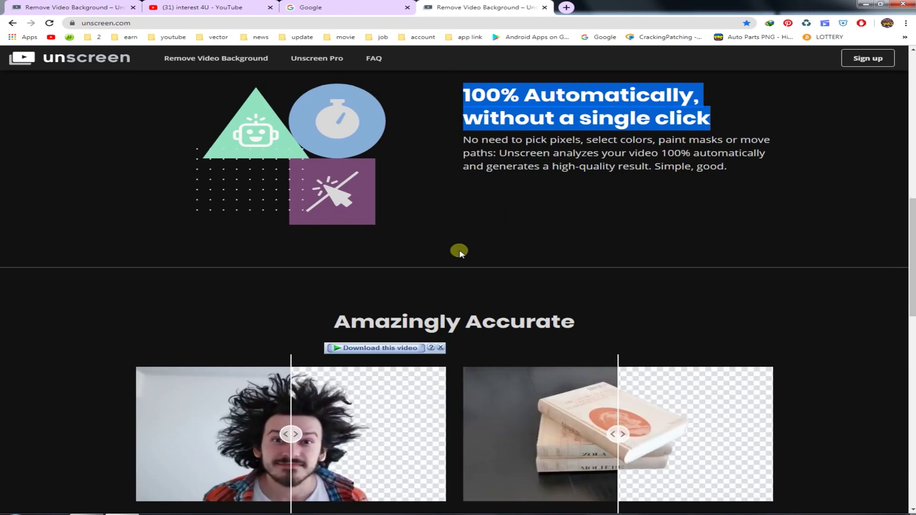
{"action": "scroll", "coordinate": [459, 251], "scroll_direction": "down", "scroll_amount": 3}
{"action": "scroll", "coordinate": [372, 229], "scroll_direction": "down", "scroll_amount": 3}
{"action": "scroll", "coordinate": [334, 234], "scroll_direction": "up", "scroll_amount": 3}
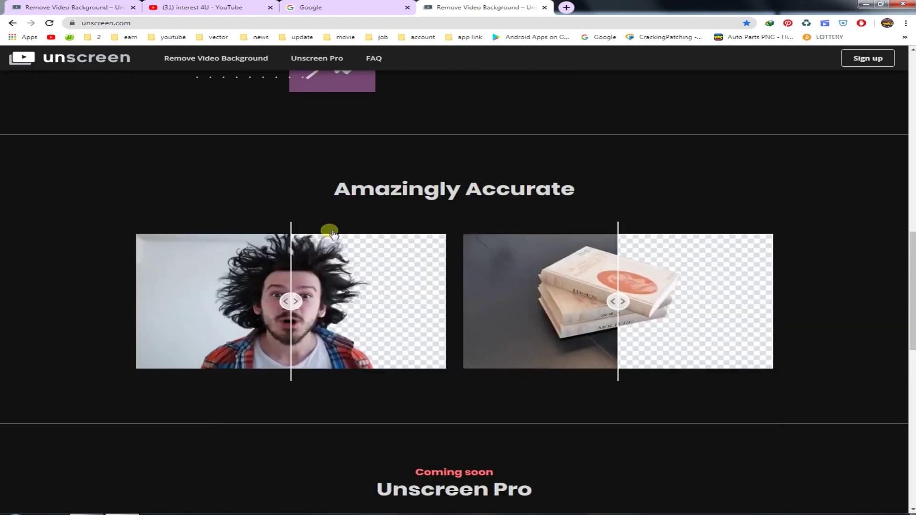
{"action": "left_click_drag", "start_coordinate": [61, 184], "coordinate": [770, 389]}
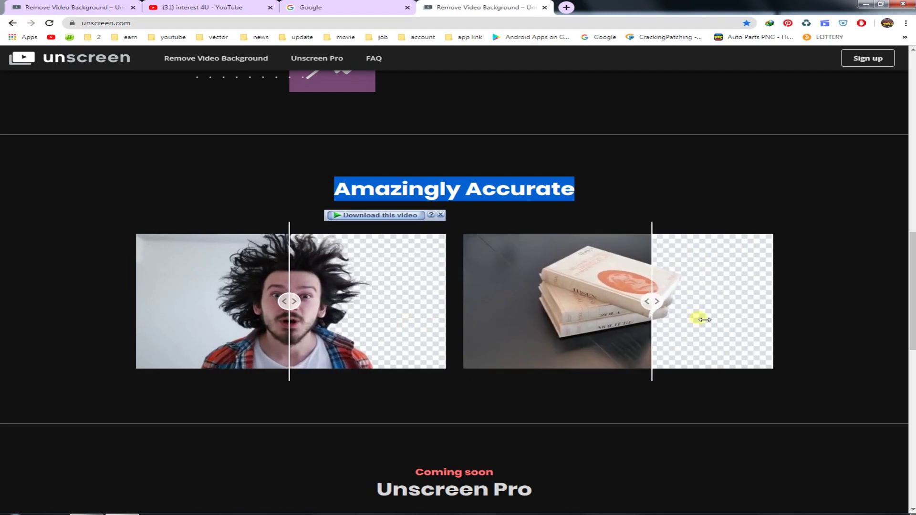
{"action": "scroll", "coordinate": [632, 359], "scroll_direction": "down", "scroll_amount": 6}
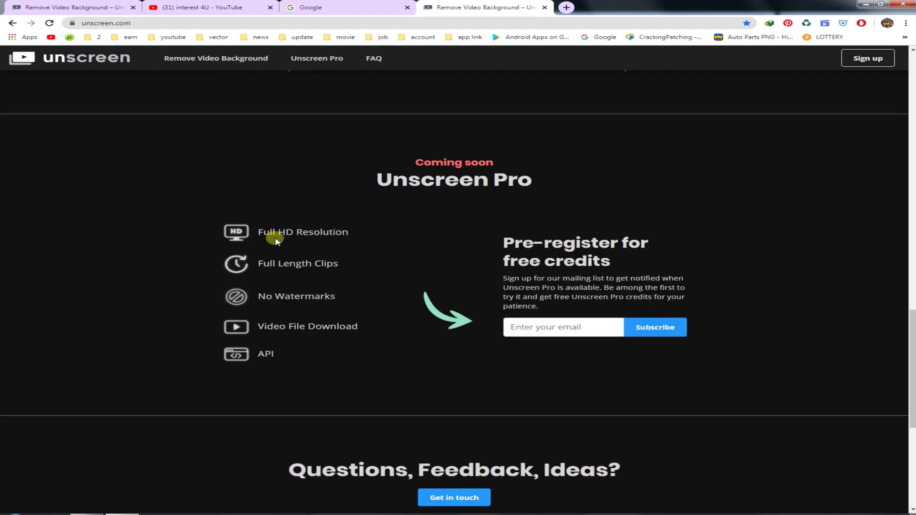
{"action": "left_click", "coordinate": [561, 330]}
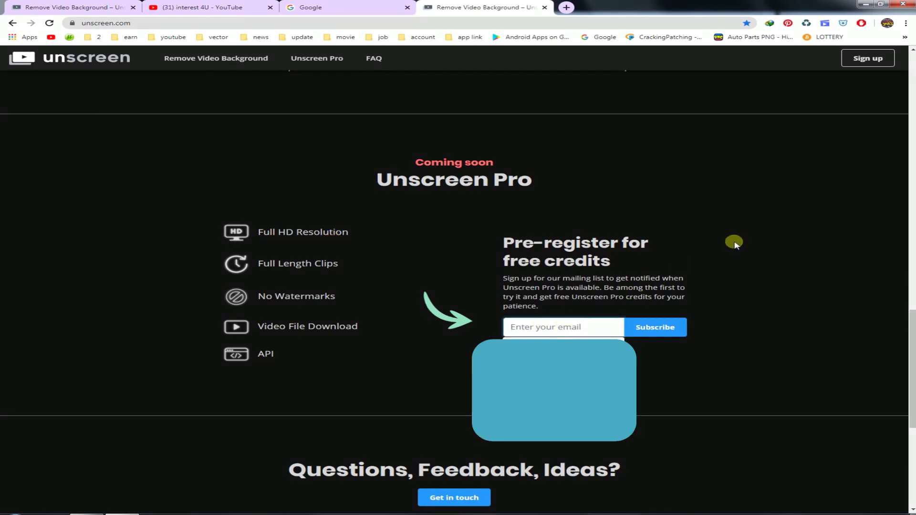
{"action": "left_click", "coordinate": [627, 256]}
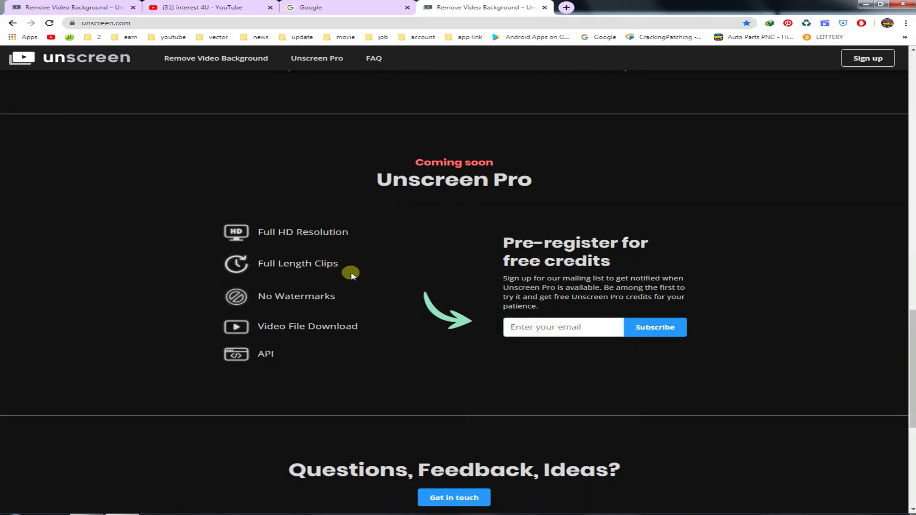
{"action": "left_click_drag", "start_coordinate": [328, 267], "coordinate": [220, 263]}
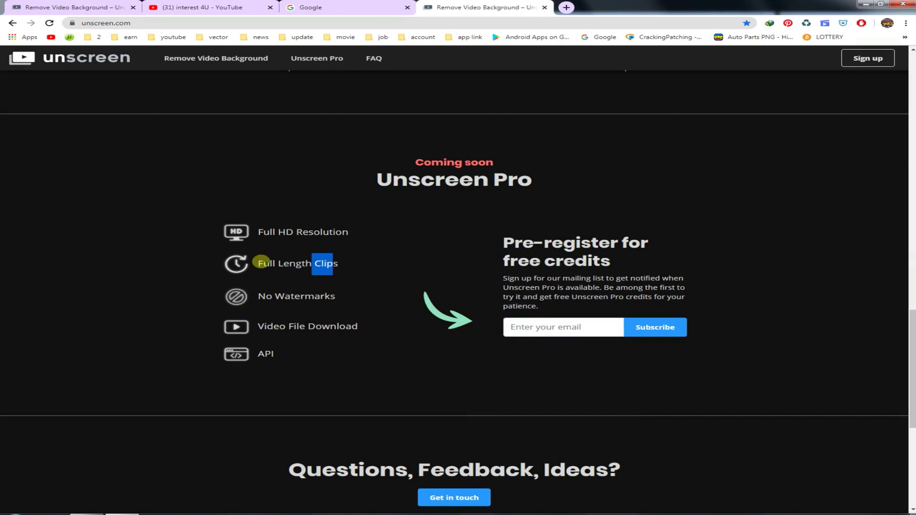
{"action": "mouse_move", "coordinate": [314, 302]}
{"action": "left_mouse_down"}
{"action": "mouse_move", "coordinate": [278, 301]}
{"action": "mouse_move", "coordinate": [293, 325]}
{"action": "mouse_move", "coordinate": [373, 337]}
{"action": "left_mouse_up"}
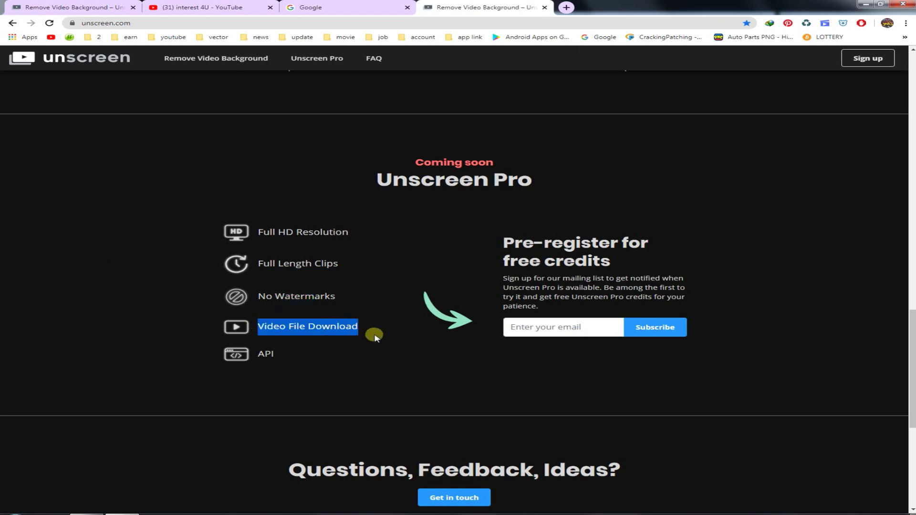
{"action": "left_click_drag", "start_coordinate": [292, 351], "coordinate": [241, 351]}
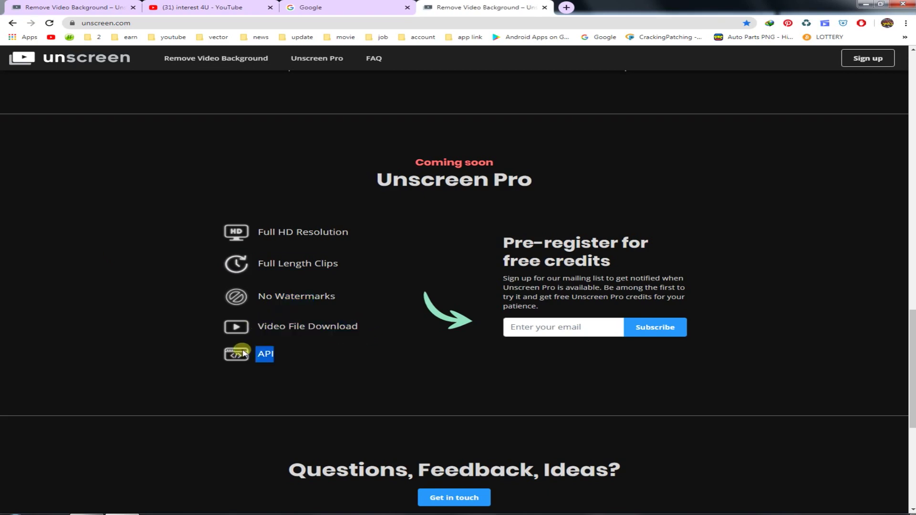
{"action": "scroll", "coordinate": [420, 366], "scroll_direction": "down", "scroll_amount": 3}
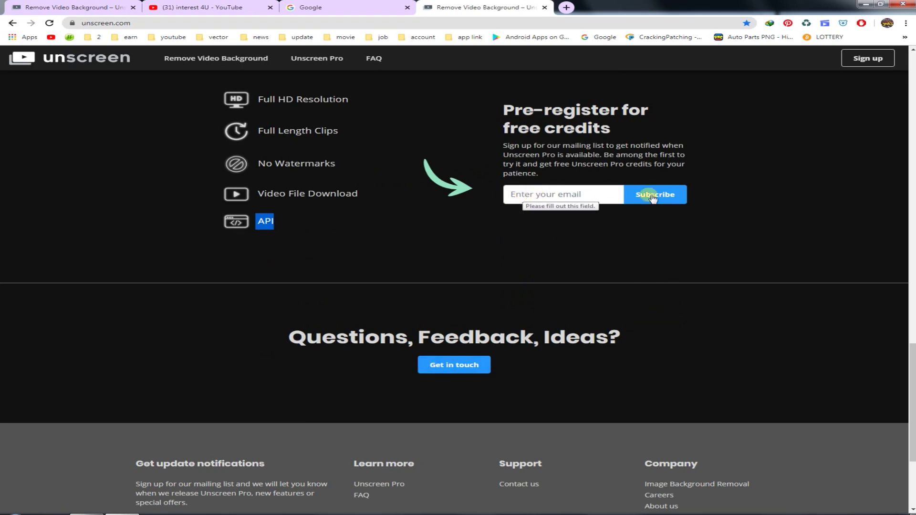
{"action": "scroll", "coordinate": [620, 296], "scroll_direction": "down", "scroll_amount": 3}
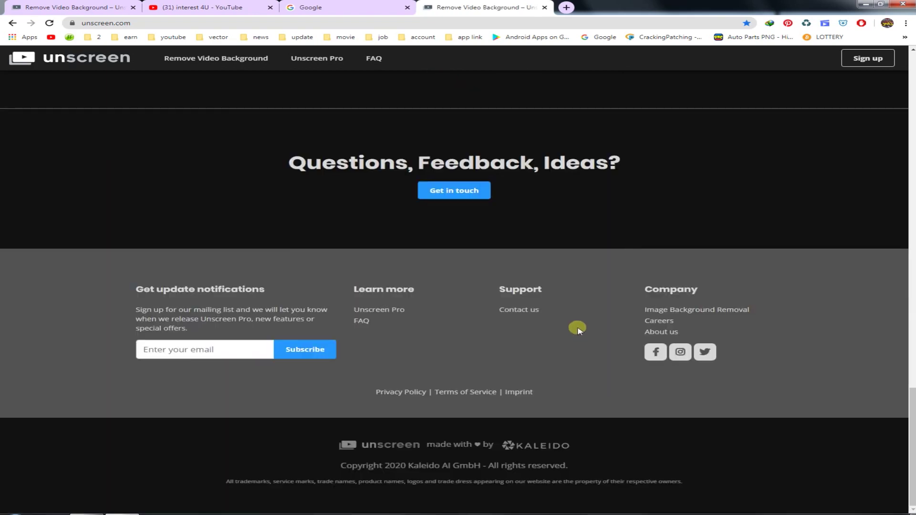
{"action": "left_click_drag", "start_coordinate": [121, 272], "coordinate": [720, 348]}
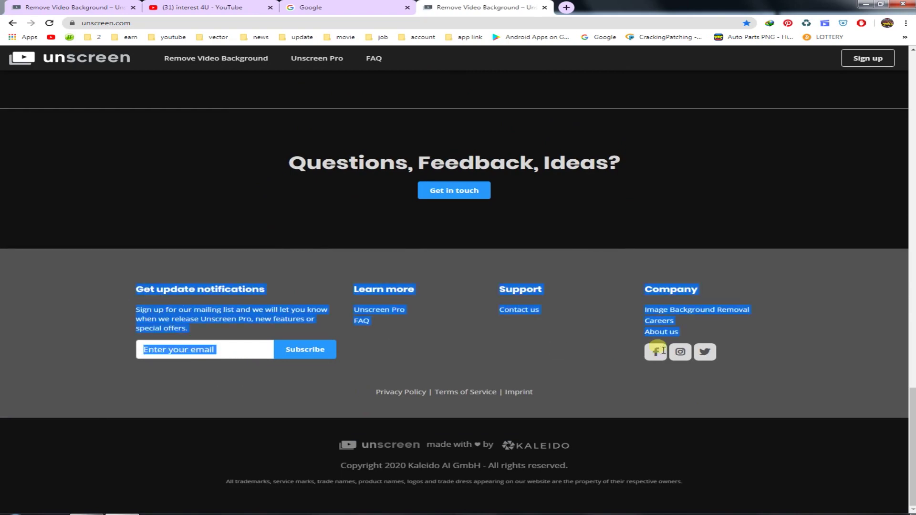
{"action": "left_click", "coordinate": [747, 356]}
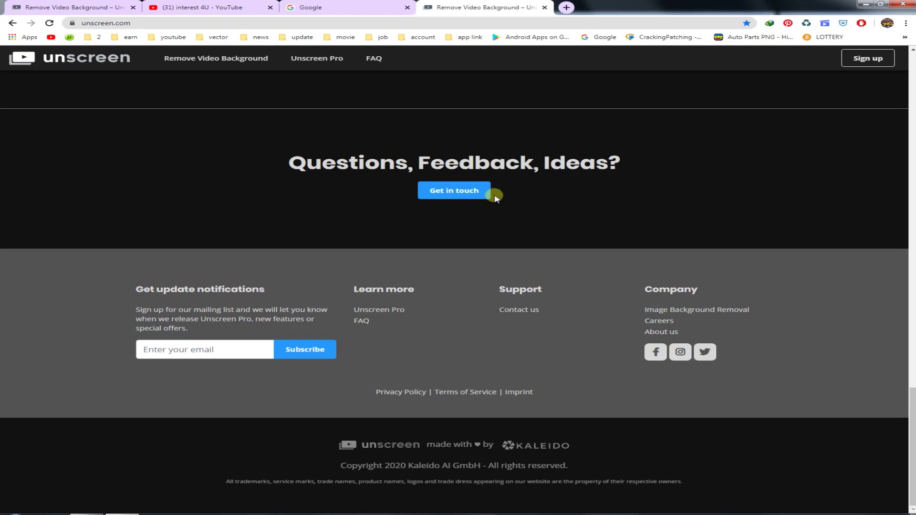
{"action": "left_click", "coordinate": [453, 191]}
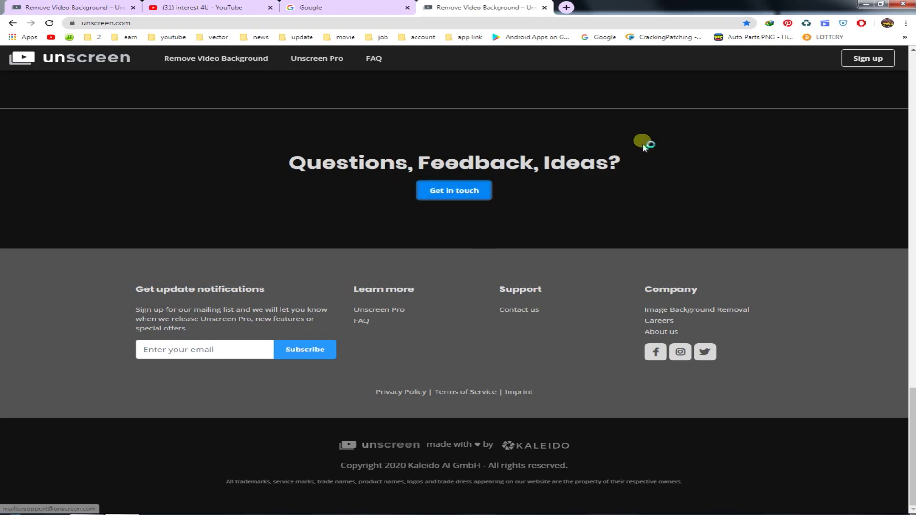
{"action": "left_click", "coordinate": [464, 196]}
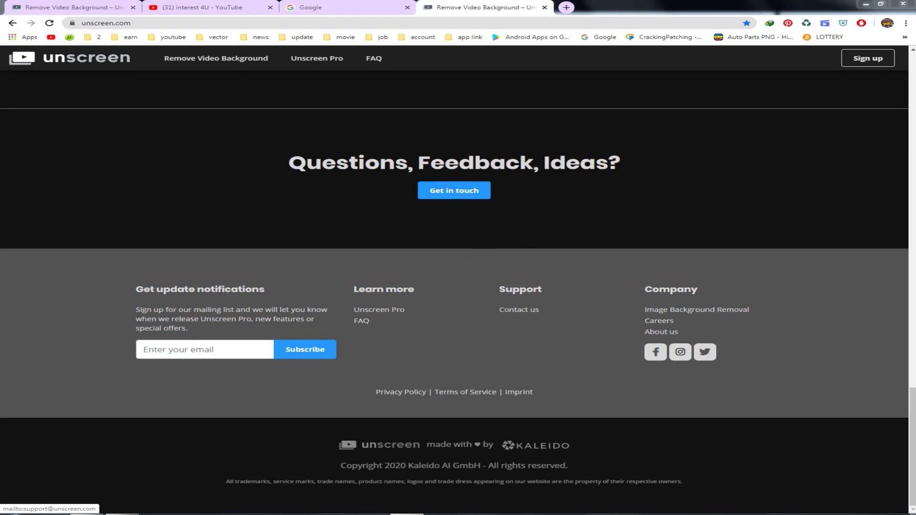
{"action": "left_click", "coordinate": [616, 153]}
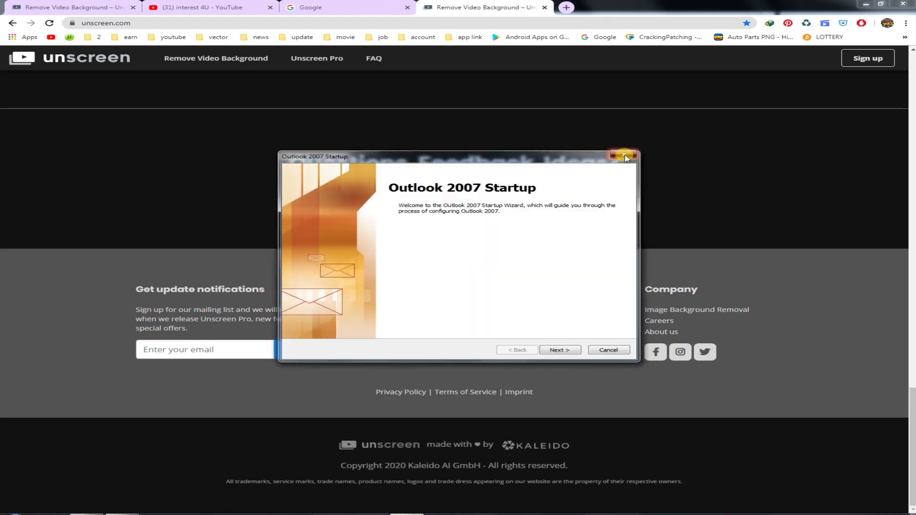
{"action": "left_click", "coordinate": [528, 291]}
{"action": "scroll", "coordinate": [466, 200], "scroll_direction": "up", "scroll_amount": 10}
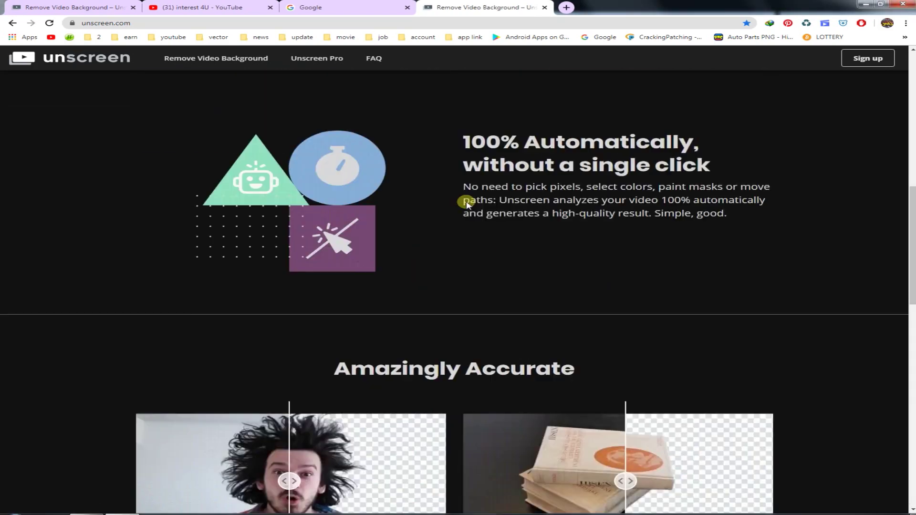
{"action": "scroll", "coordinate": [466, 201], "scroll_direction": "up", "scroll_amount": 10}
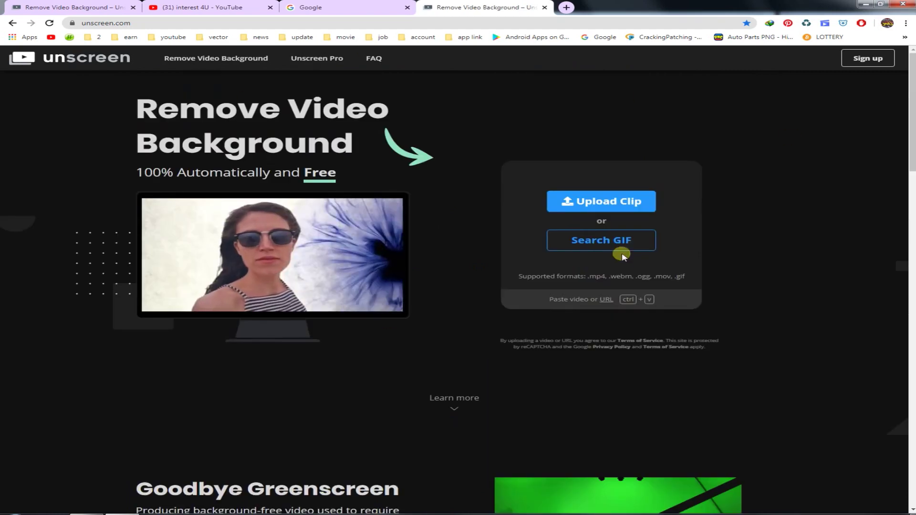
{"action": "left_click", "coordinate": [584, 204]}
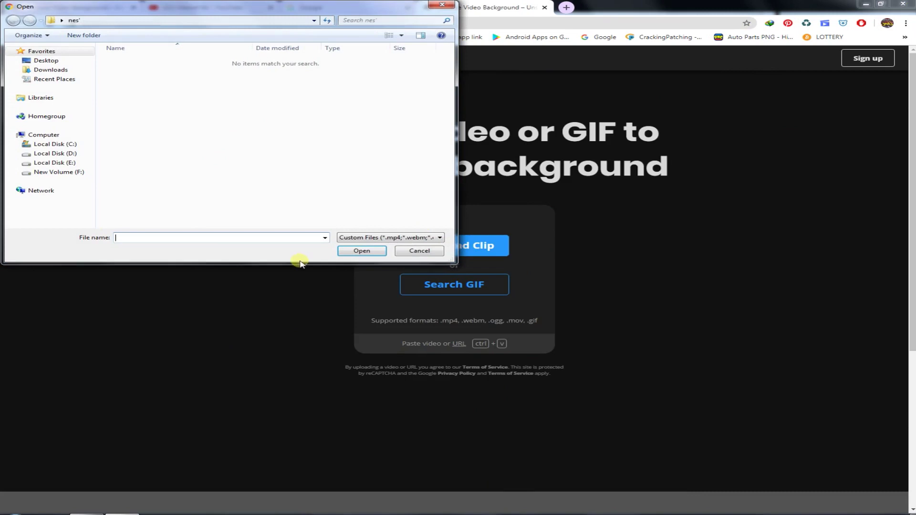
{"action": "left_click", "coordinate": [51, 69]}
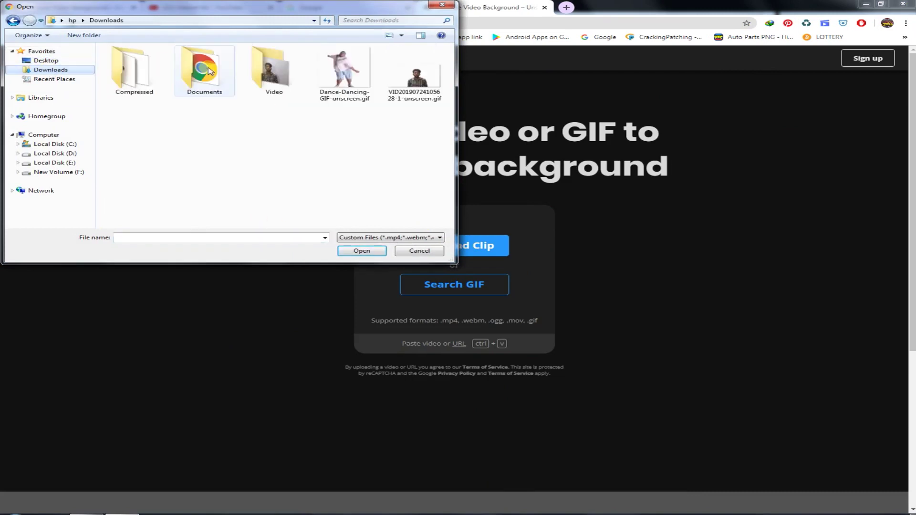
{"action": "double_click", "coordinate": [287, 79]}
{"action": "left_click", "coordinate": [204, 75]}
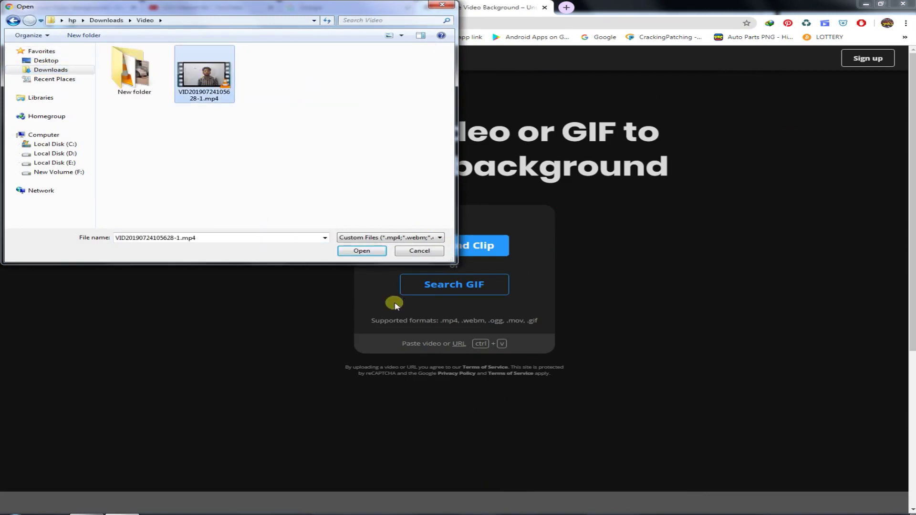
{"action": "left_click", "coordinate": [57, 504]}
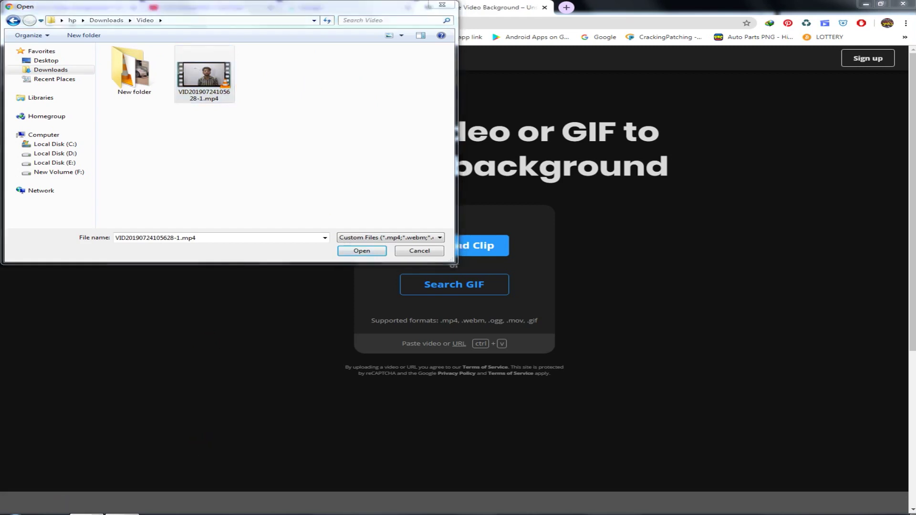
{"action": "double_click", "coordinate": [183, 81]}
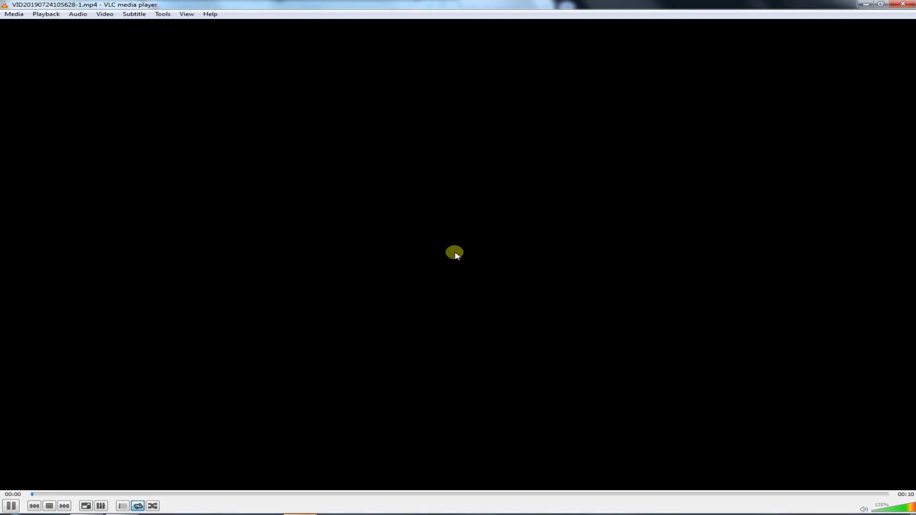
Step: Lower the VLC preview volume to 3%, then close VLC
{"action": "left_click", "coordinate": [867, 510]}
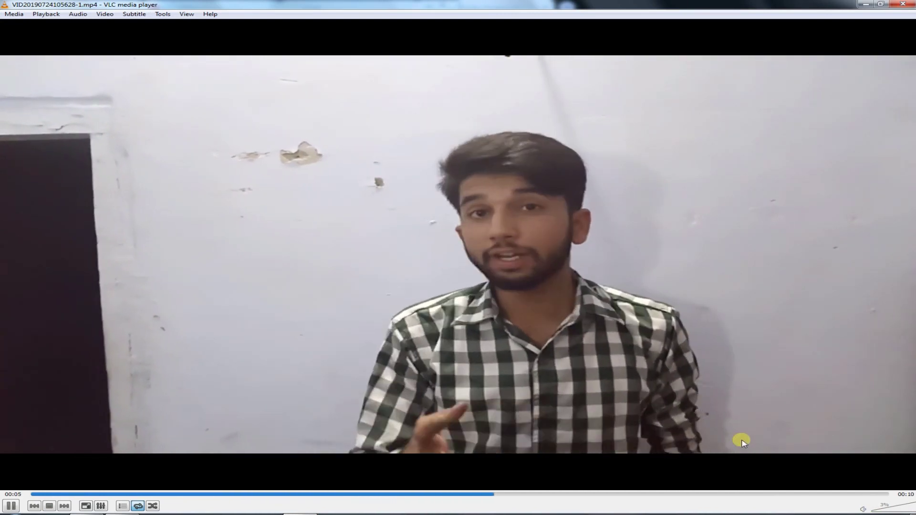
{"action": "left_click", "coordinate": [904, 4]}
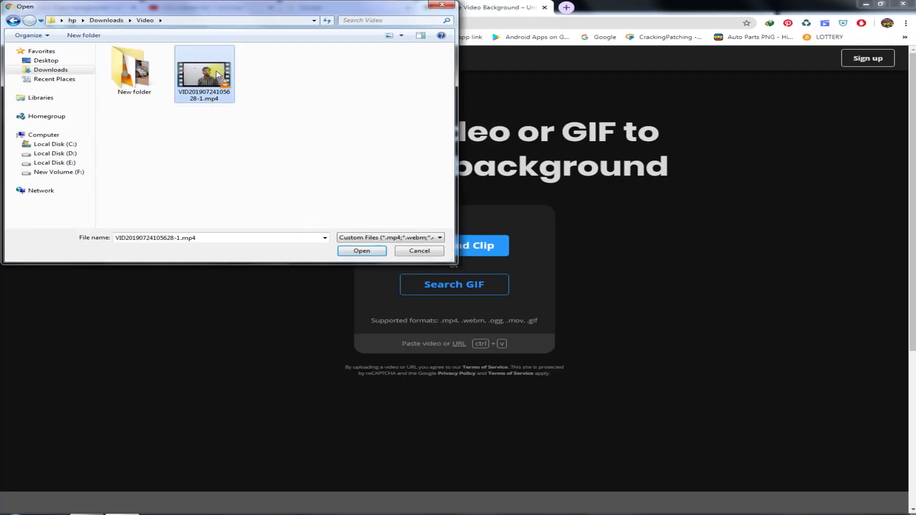
{"action": "left_click", "coordinate": [356, 253]}
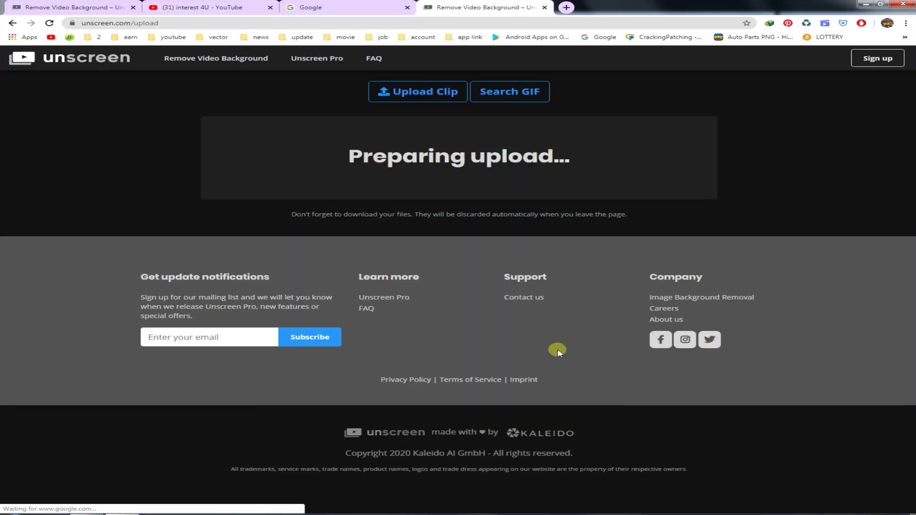
{"action": "left_click_drag", "start_coordinate": [538, 157], "coordinate": [658, 196]}
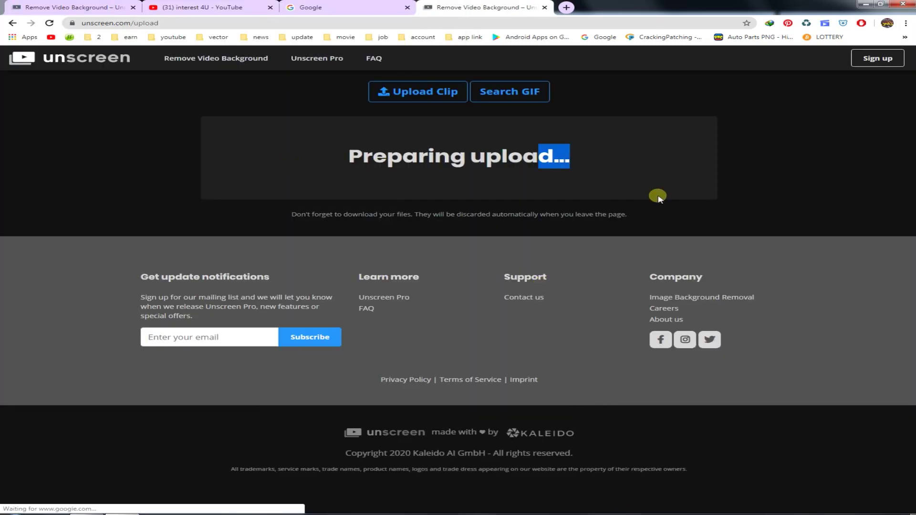
{"action": "mouse_move", "coordinate": [556, 156]}
{"action": "left_mouse_down"}
{"action": "mouse_move", "coordinate": [371, 173]}
{"action": "mouse_move", "coordinate": [507, 245]}
{"action": "left_mouse_up"}
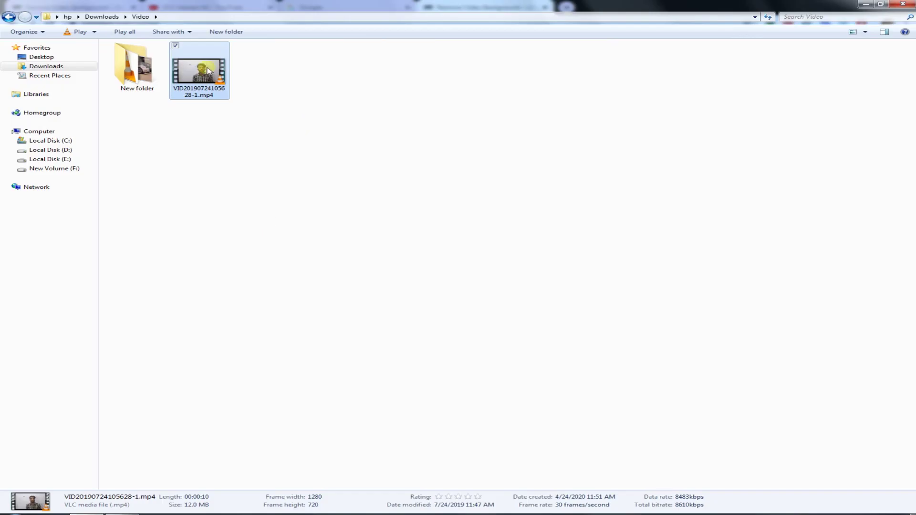
Step: Play the original mp4 in VLC, minimise Explorer, and place VLC beside the Unscreen result
{"action": "key", "text": "Return"}
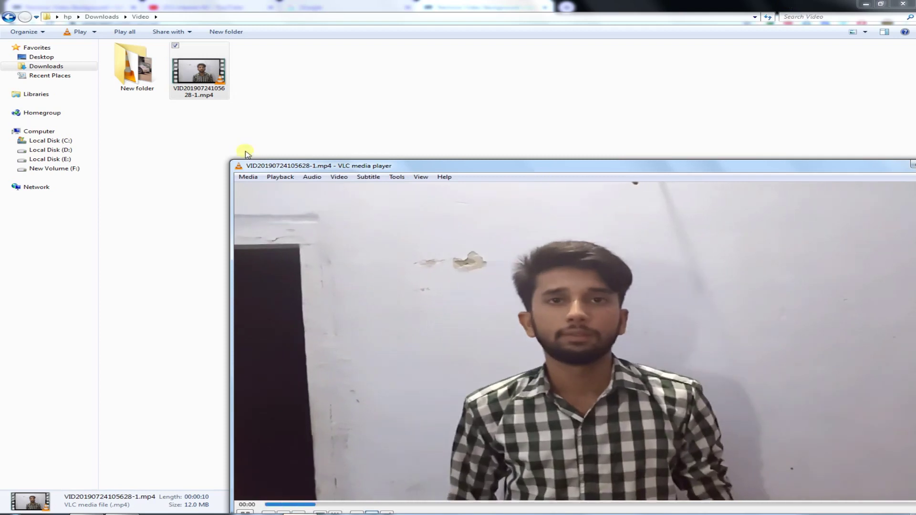
{"action": "left_click_drag", "start_coordinate": [237, 168], "coordinate": [706, 397]}
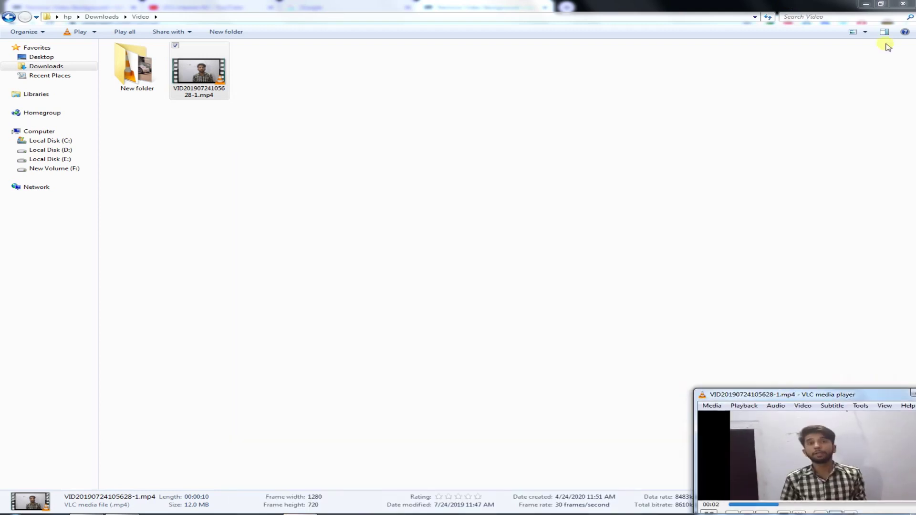
{"action": "left_click", "coordinate": [868, 5]}
{"action": "mouse_move", "coordinate": [814, 392]}
{"action": "left_mouse_down"}
{"action": "mouse_move", "coordinate": [760, 239]}
{"action": "mouse_move", "coordinate": [686, 137]}
{"action": "left_mouse_up"}
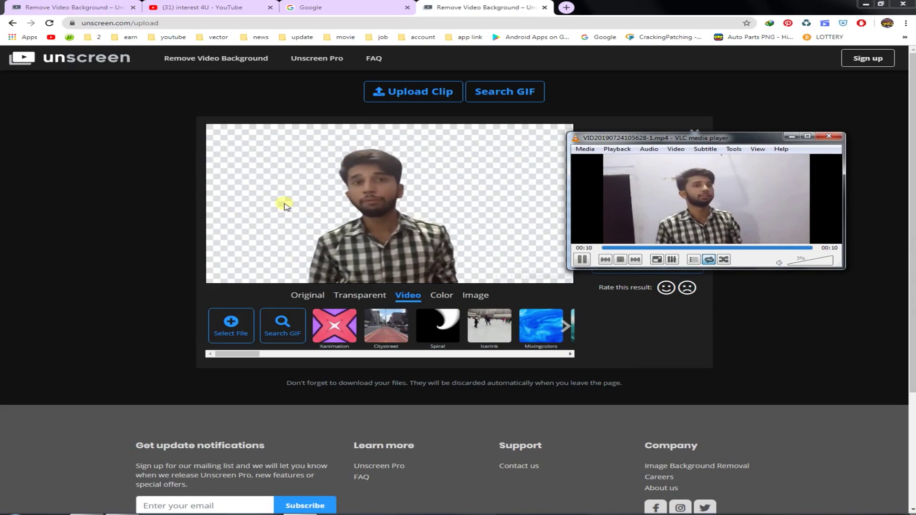
Step: Move and shrink the VLC window aside, then bring the Unscreen result page to the front
{"action": "mouse_move", "coordinate": [759, 139]}
{"action": "left_mouse_down"}
{"action": "mouse_move", "coordinate": [109, 12]}
{"action": "mouse_move", "coordinate": [250, 248]}
{"action": "left_mouse_up"}
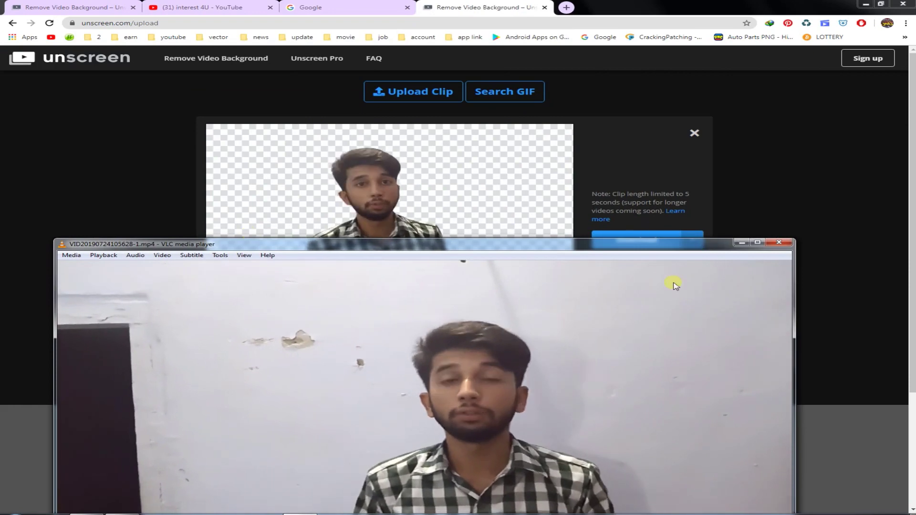
{"action": "left_click_drag", "start_coordinate": [705, 244], "coordinate": [727, 125]}
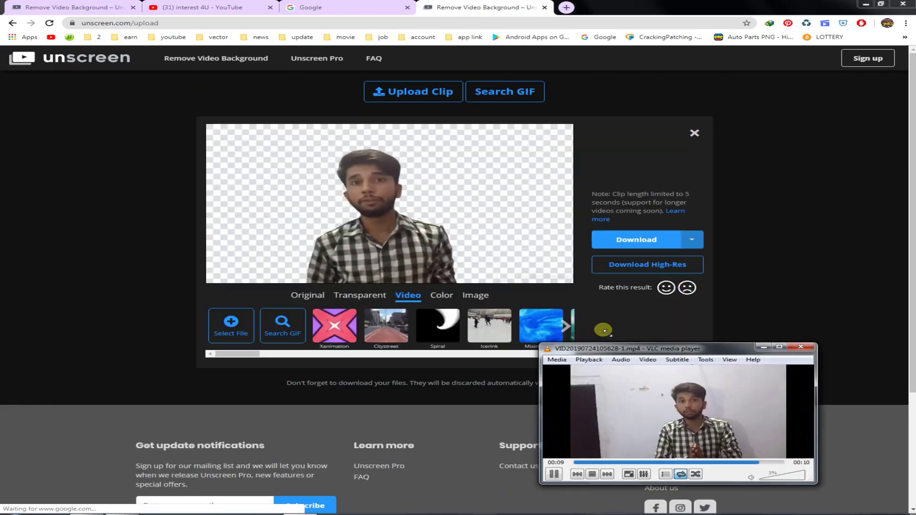
{"action": "left_click_drag", "start_coordinate": [522, 128], "coordinate": [591, 318]}
{"action": "left_click_drag", "start_coordinate": [657, 328], "coordinate": [308, 319]}
{"action": "left_click", "coordinate": [582, 244]}
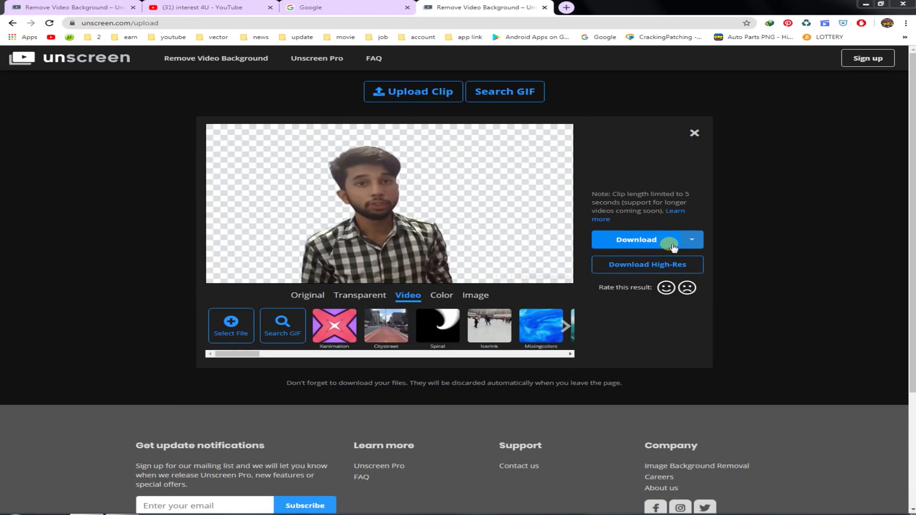
Step: Download the result as a zip of PNG frames and show it in its folder
{"action": "left_click", "coordinate": [692, 240]}
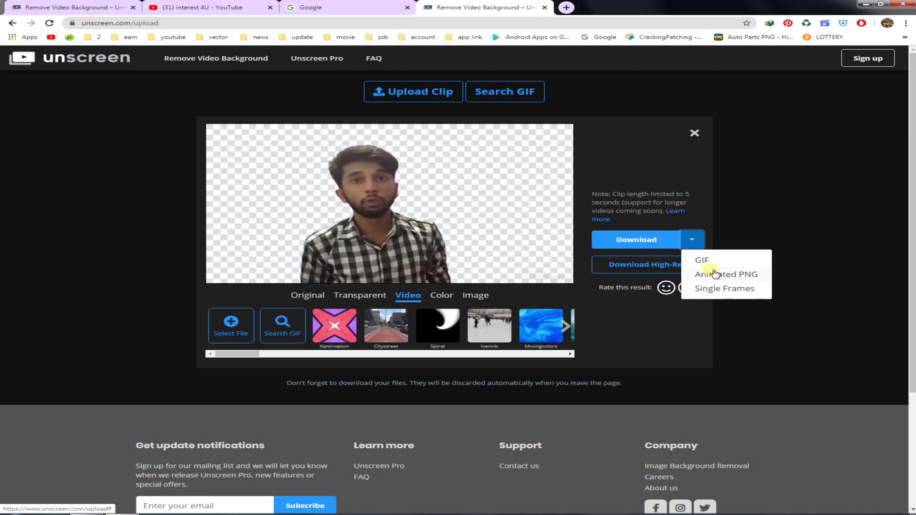
{"action": "left_click", "coordinate": [724, 289]}
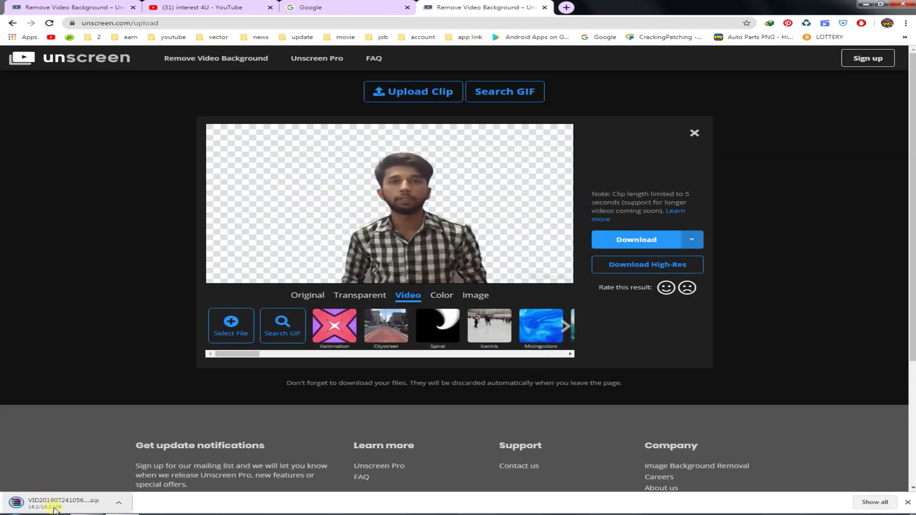
{"action": "left_click", "coordinate": [118, 503]}
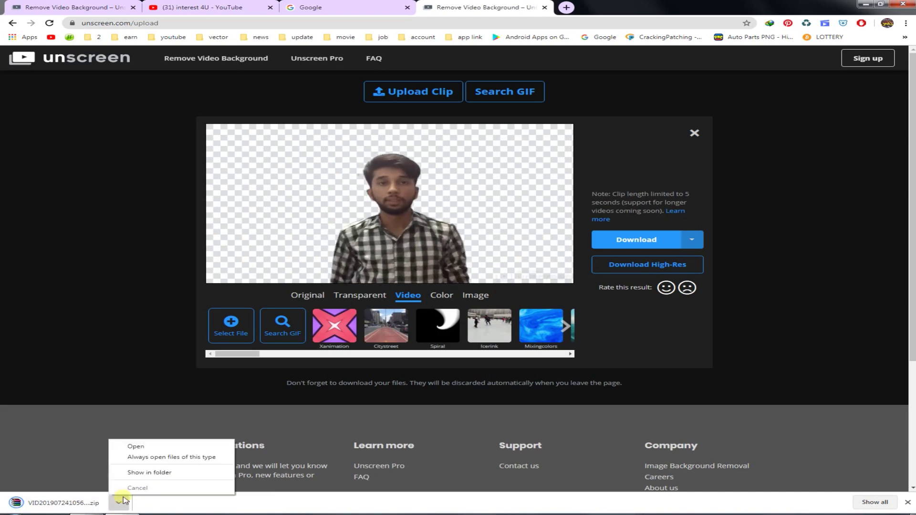
{"action": "left_click", "coordinate": [160, 473]}
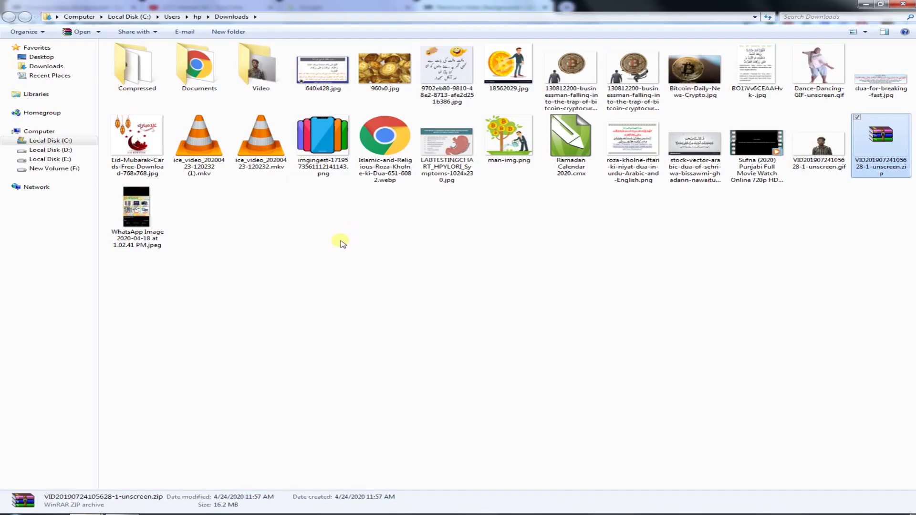
Step: Move the unscreen zip into the Video folder, extract it there, and open frame unscreen-017.png
{"action": "left_click_drag", "start_coordinate": [881, 150], "coordinate": [261, 71]}
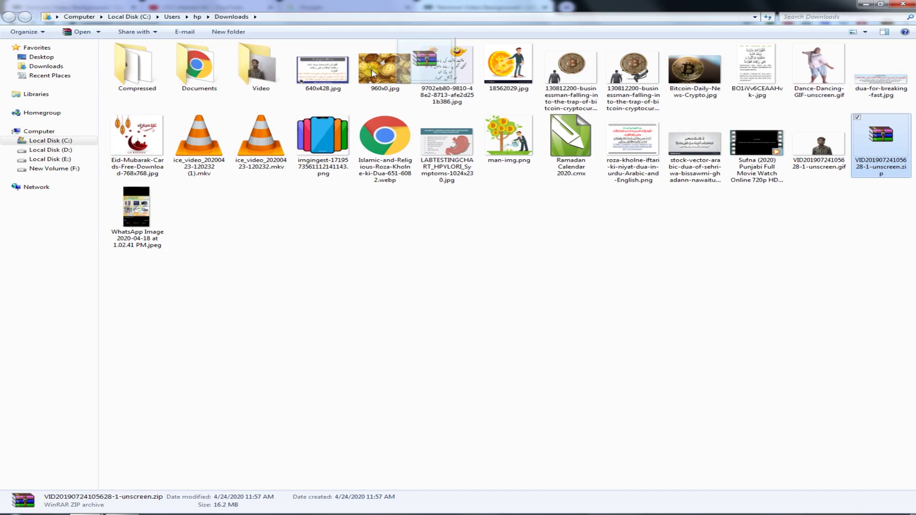
{"action": "double_click", "coordinate": [261, 69]}
{"action": "right_click", "coordinate": [253, 57]}
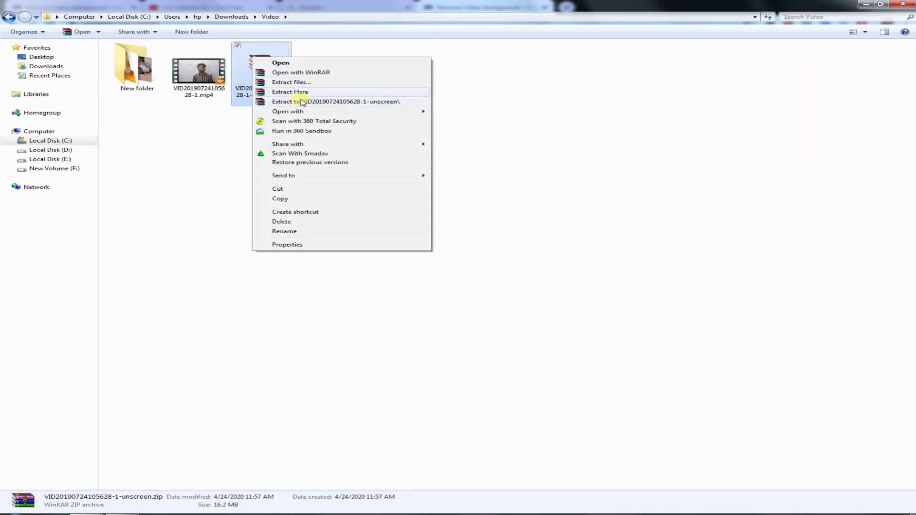
{"action": "left_click", "coordinate": [303, 93]}
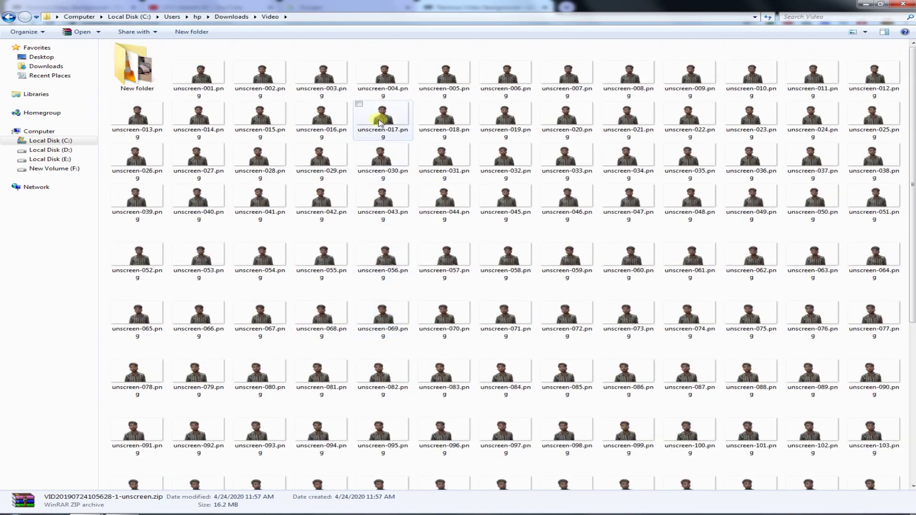
{"action": "left_click", "coordinate": [380, 121]}
{"action": "double_click", "coordinate": [380, 122]}
Step: Step through the extracted frames up to unscreen-041, then close Windows Photo Viewer
{"action": "left_click", "coordinate": [489, 507]}
{"action": "left_click", "coordinate": [488, 507]}
{"action": "left_click", "coordinate": [488, 507]}
{"action": "left_click", "coordinate": [487, 506]}
{"action": "left_click", "coordinate": [487, 505]}
{"action": "left_click", "coordinate": [487, 506]}
{"action": "left_click", "coordinate": [487, 506]}
{"action": "left_click", "coordinate": [488, 506]}
{"action": "left_click", "coordinate": [488, 505]}
{"action": "left_click", "coordinate": [487, 505]}
{"action": "left_click", "coordinate": [488, 506]}
{"action": "left_click", "coordinate": [488, 506]}
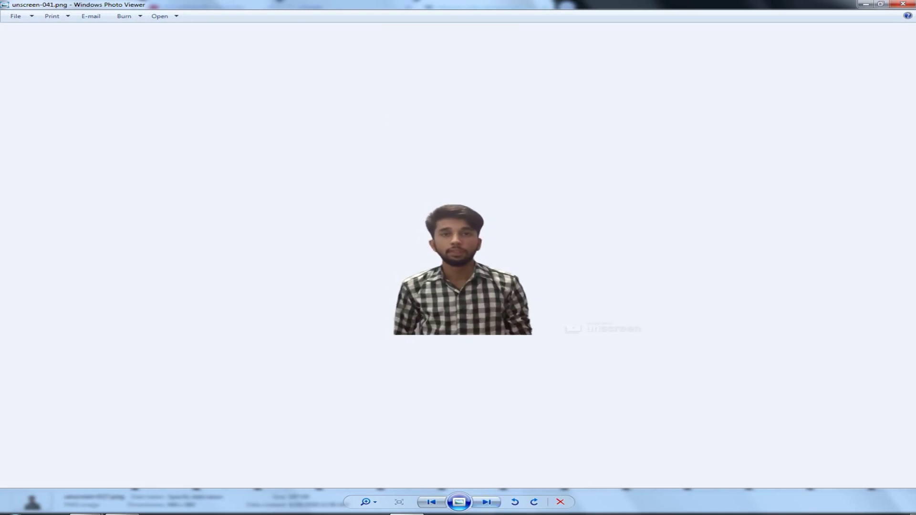
{"action": "left_click", "coordinate": [903, 5]}
{"action": "scroll", "coordinate": [381, 334], "scroll_direction": "down", "scroll_amount": 5}
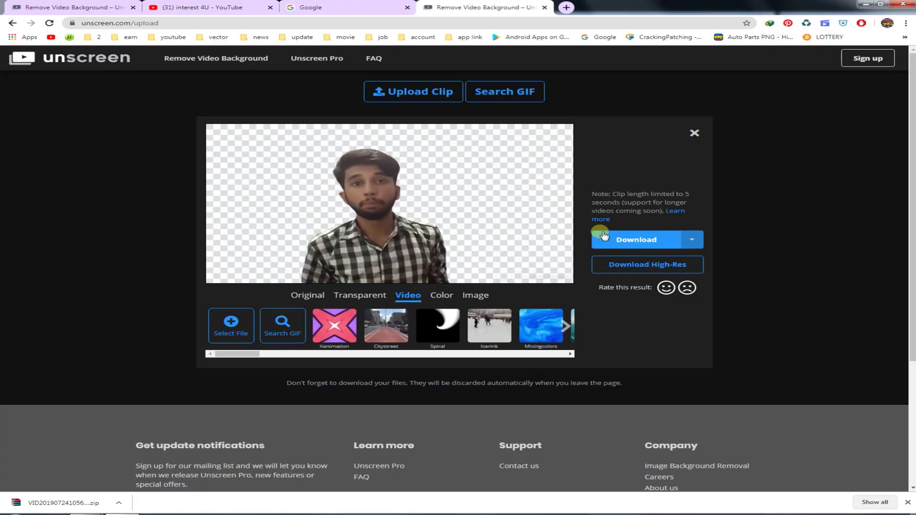
{"action": "left_click", "coordinate": [635, 242]}
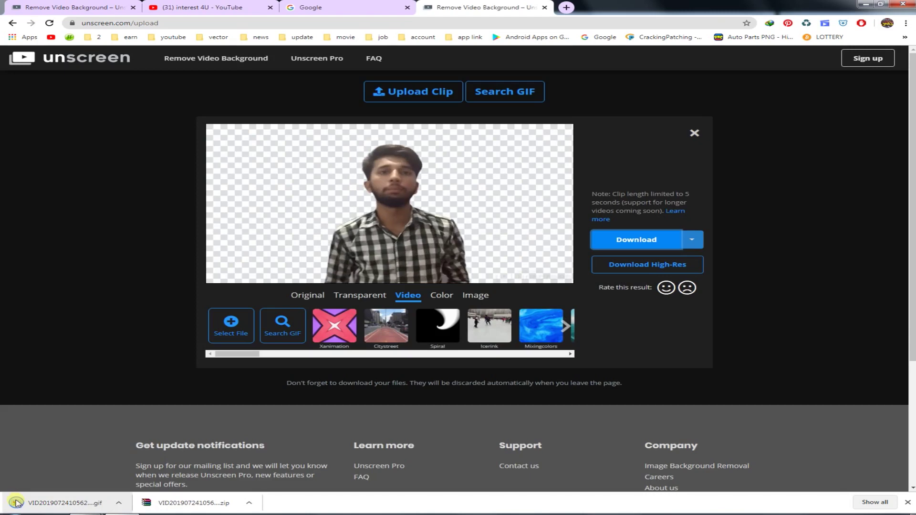
{"action": "left_click", "coordinate": [88, 506]}
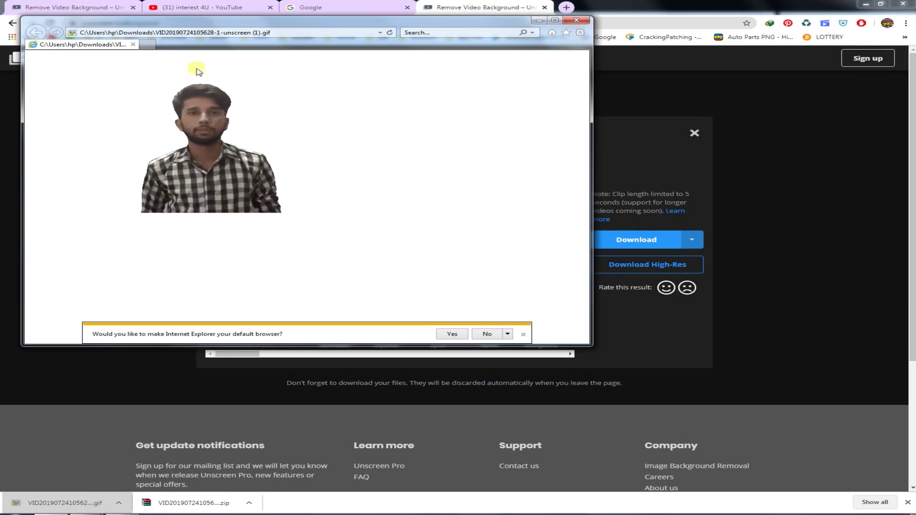
Step: Close the Internet Explorer GIF preview after checking the animation
{"action": "left_click", "coordinate": [582, 26]}
Step: Pre-register for Unscreen Pro from the Download High-Res offer using the saved e-mail address
{"action": "scroll", "coordinate": [661, 223], "scroll_direction": "down", "scroll_amount": 2}
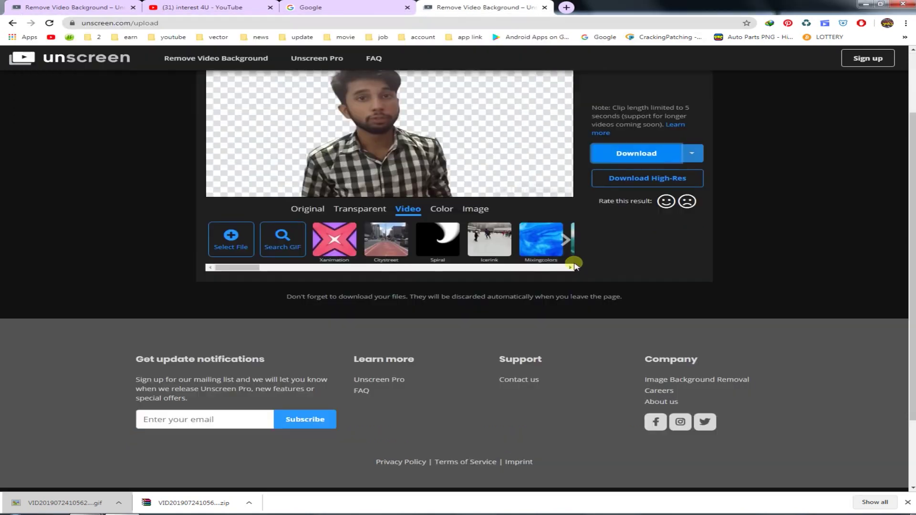
{"action": "scroll", "coordinate": [661, 223], "scroll_direction": "up", "scroll_amount": 2}
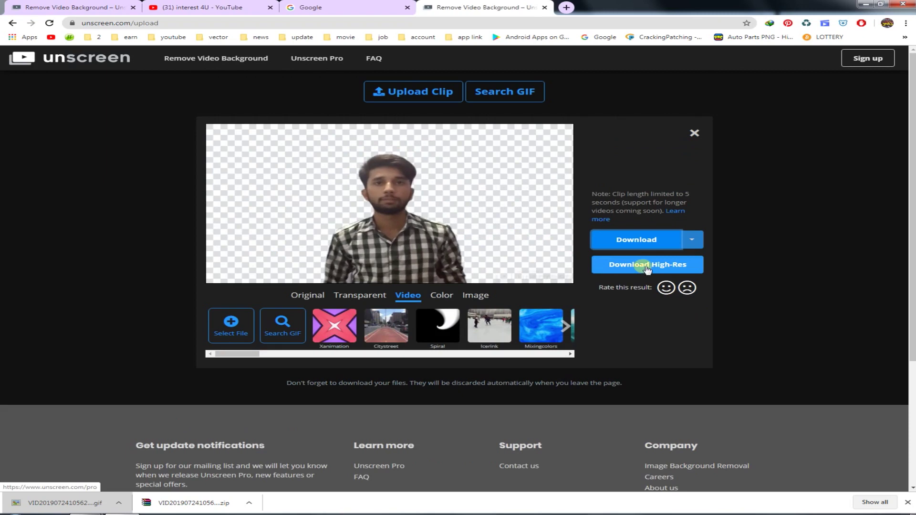
{"action": "left_click", "coordinate": [683, 272]}
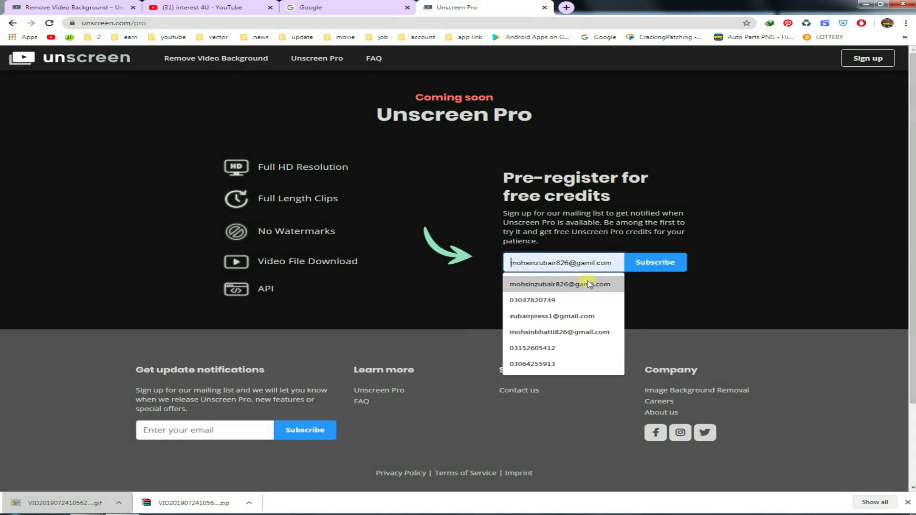
{"action": "left_click", "coordinate": [577, 317]}
{"action": "left_click", "coordinate": [666, 266]}
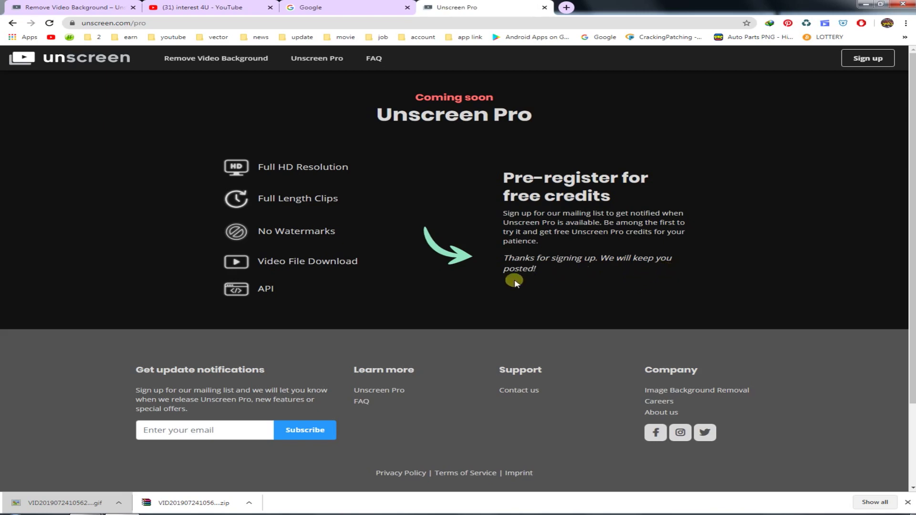
{"action": "scroll", "coordinate": [548, 290], "scroll_direction": "down", "scroll_amount": 3}
{"action": "scroll", "coordinate": [547, 291], "scroll_direction": "up", "scroll_amount": 3}
Step: Start a new removal by picking the hallway dancing GIF from the GIPHY library
{"action": "left_click", "coordinate": [210, 58]}
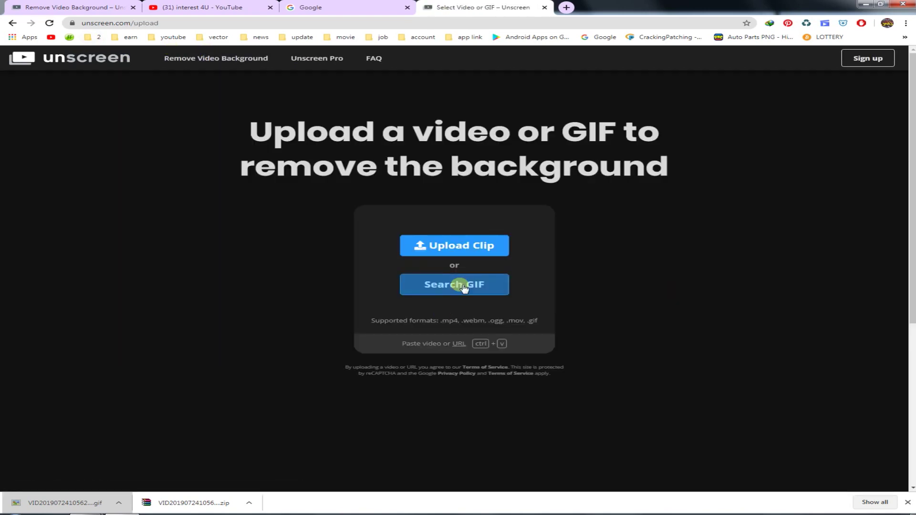
{"action": "scroll", "coordinate": [459, 277], "scroll_direction": "down", "scroll_amount": 1}
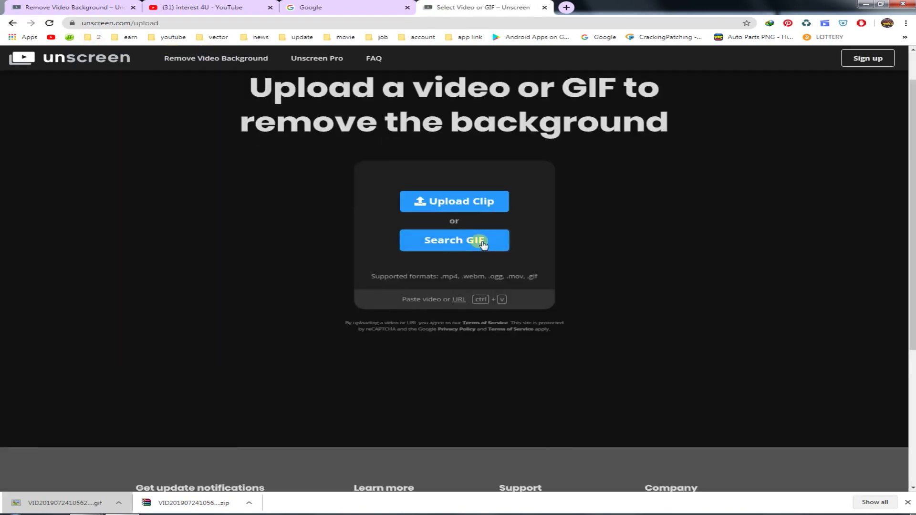
{"action": "left_click", "coordinate": [483, 245]}
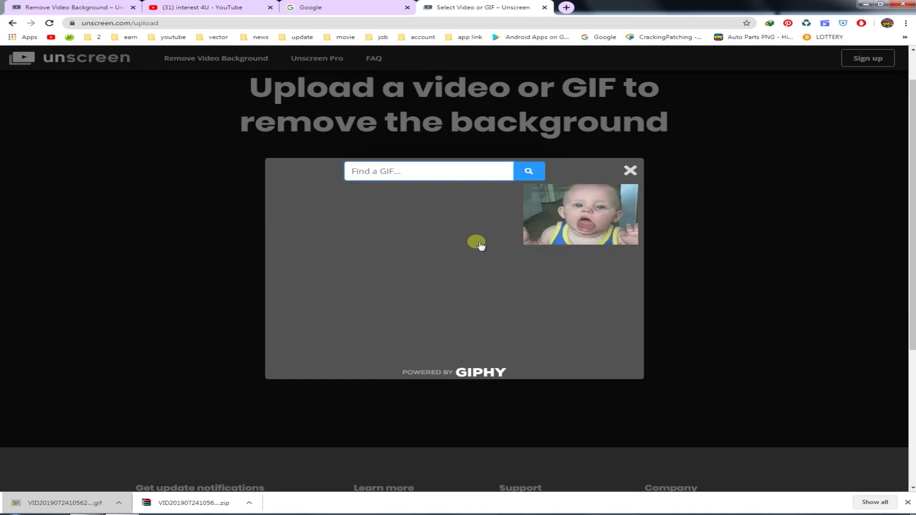
{"action": "scroll", "coordinate": [661, 338], "scroll_direction": "down", "scroll_amount": 1}
{"action": "scroll", "coordinate": [556, 317], "scroll_direction": "down", "scroll_amount": 3}
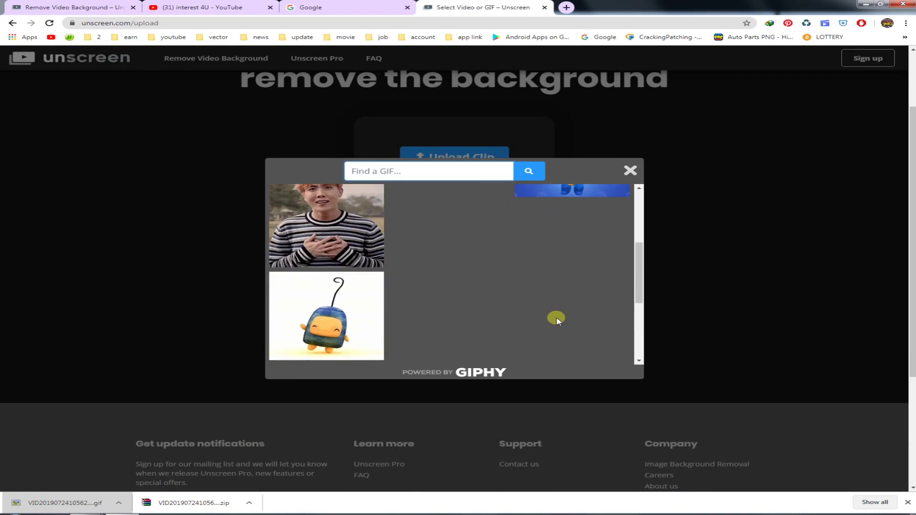
{"action": "scroll", "coordinate": [567, 267], "scroll_direction": "down", "scroll_amount": 1}
{"action": "scroll", "coordinate": [574, 234], "scroll_direction": "down", "scroll_amount": 2}
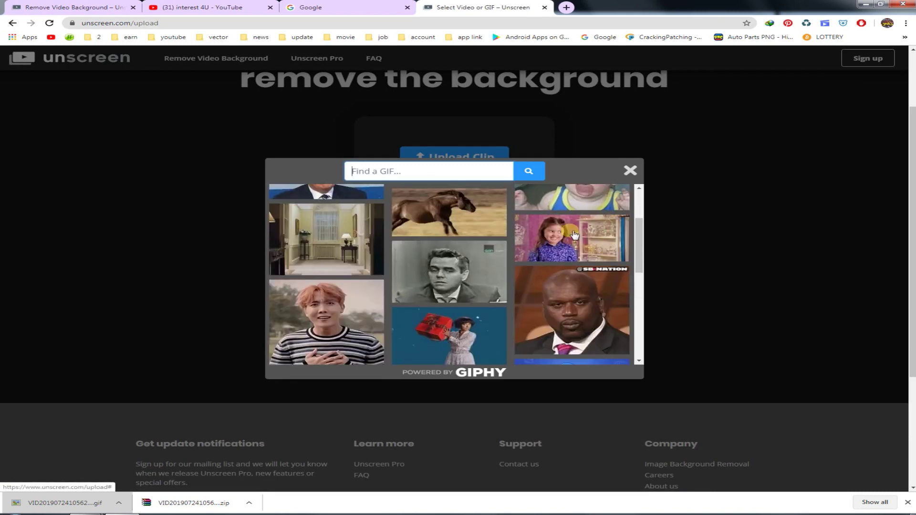
{"action": "left_click", "coordinate": [319, 248]}
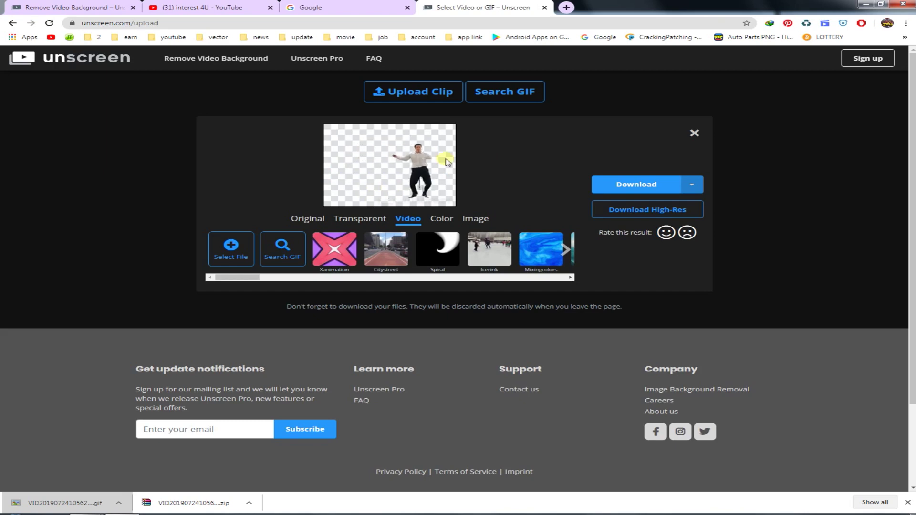
Step: Try the city street, Icerink and Mixingcolors videos, then set Ledtunnel as the background
{"action": "left_click", "coordinate": [382, 253]}
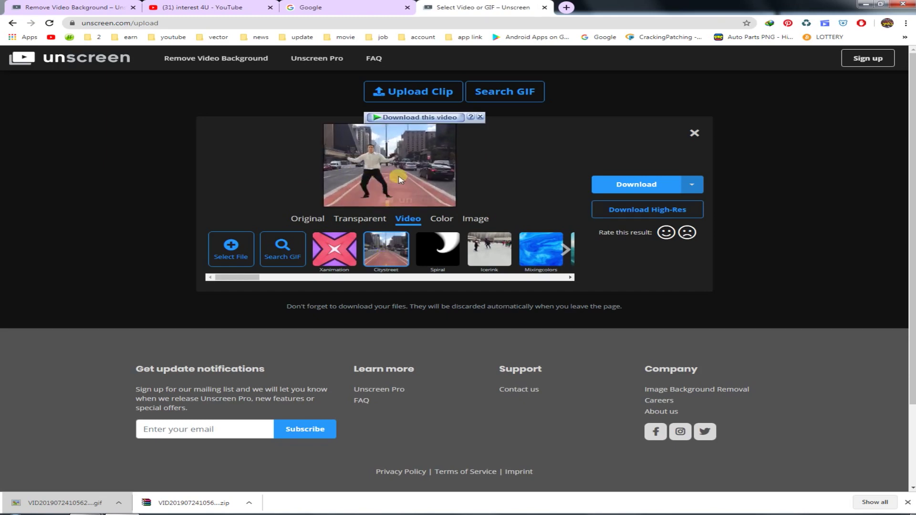
{"action": "left_click", "coordinate": [488, 249]}
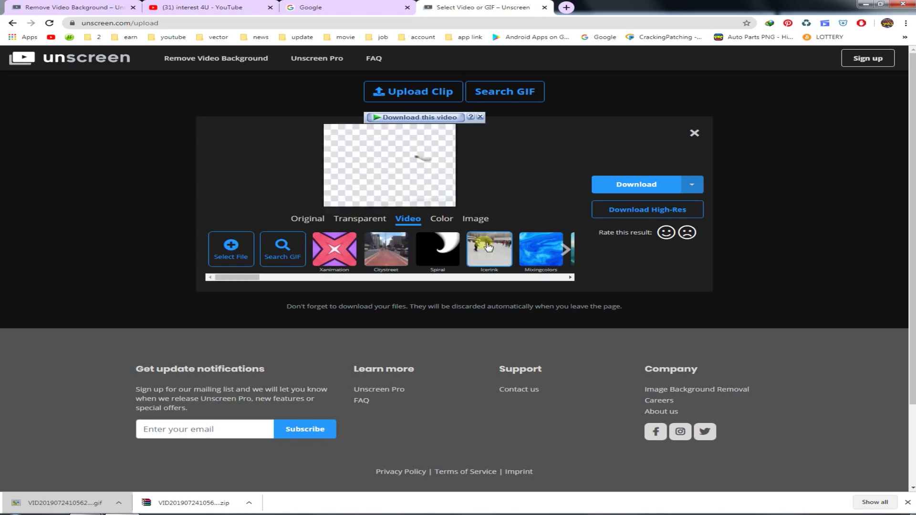
{"action": "left_click", "coordinate": [546, 255]}
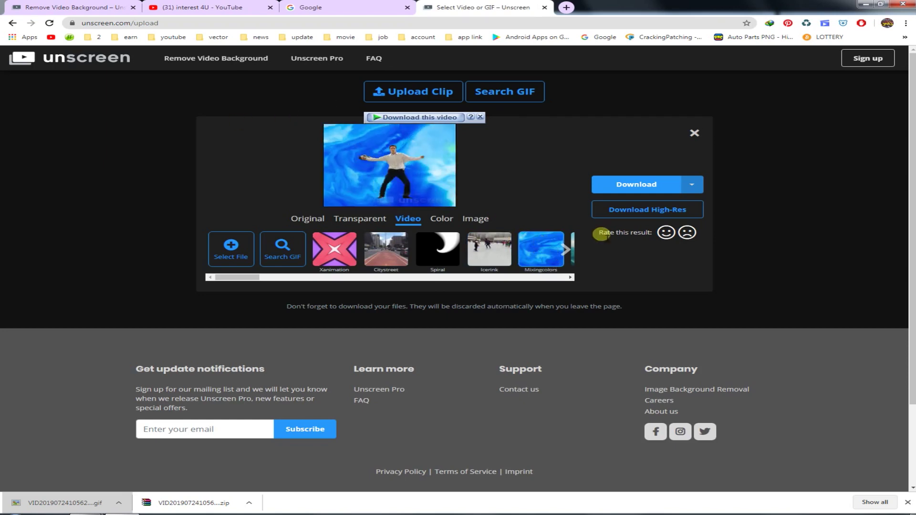
{"action": "left_click", "coordinate": [570, 253]}
{"action": "left_click", "coordinate": [570, 253]}
{"action": "left_click", "coordinate": [570, 253]}
{"action": "left_click", "coordinate": [570, 253]}
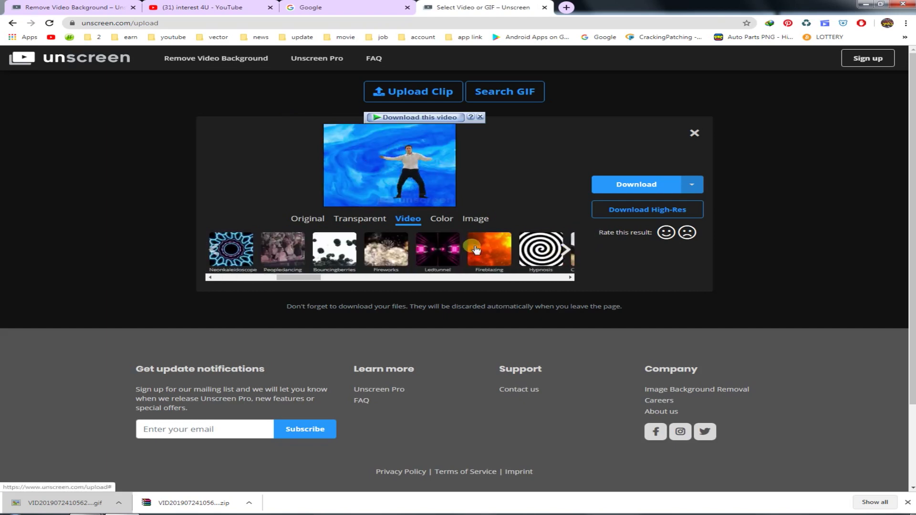
{"action": "left_click", "coordinate": [432, 263]}
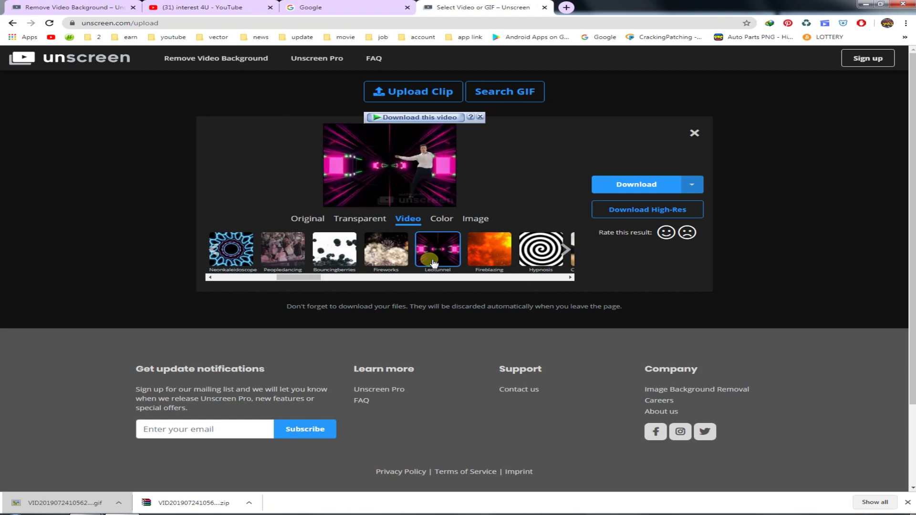
{"action": "scroll", "coordinate": [738, 261], "scroll_direction": "down", "scroll_amount": 1}
{"action": "scroll", "coordinate": [697, 191], "scroll_direction": "up", "scroll_amount": 1}
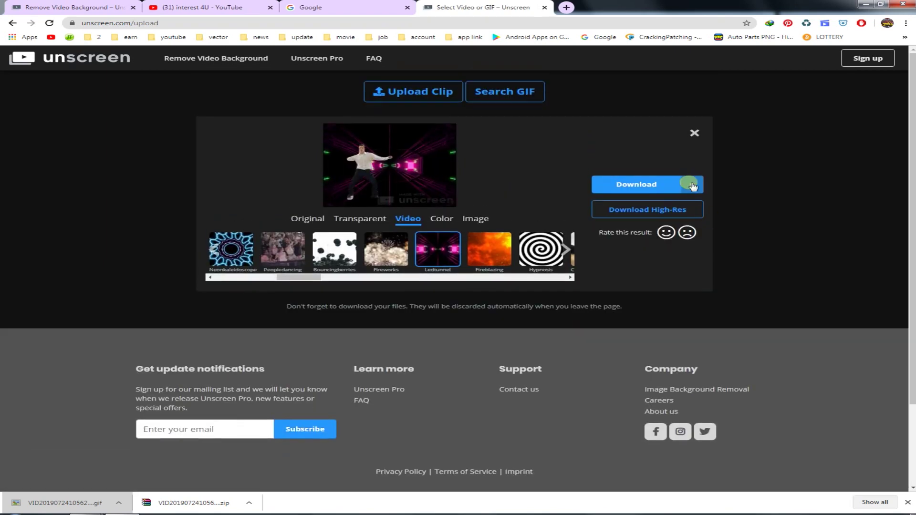
{"action": "left_click", "coordinate": [695, 185]}
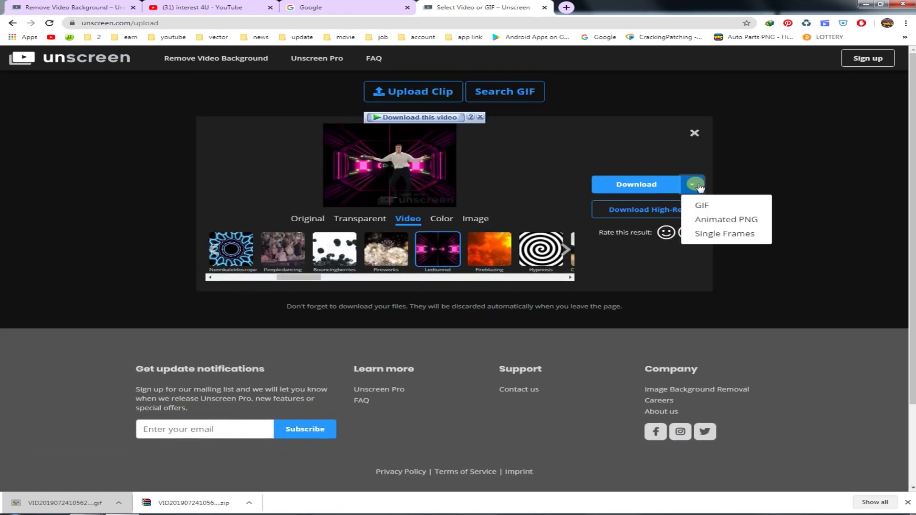
Step: Download the Ledtunnel result as an animated PNG, show it in Downloads, and drag it to Video
{"action": "left_click", "coordinate": [716, 221]}
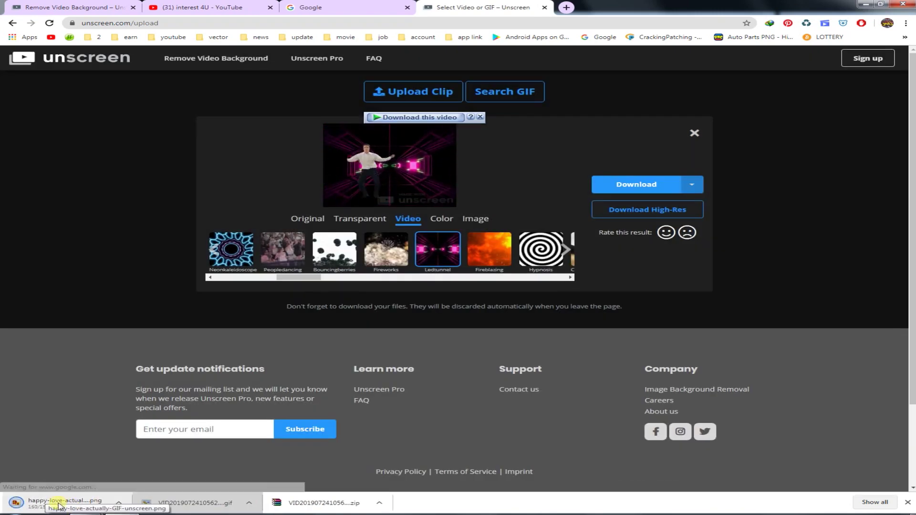
{"action": "left_click", "coordinate": [119, 503]}
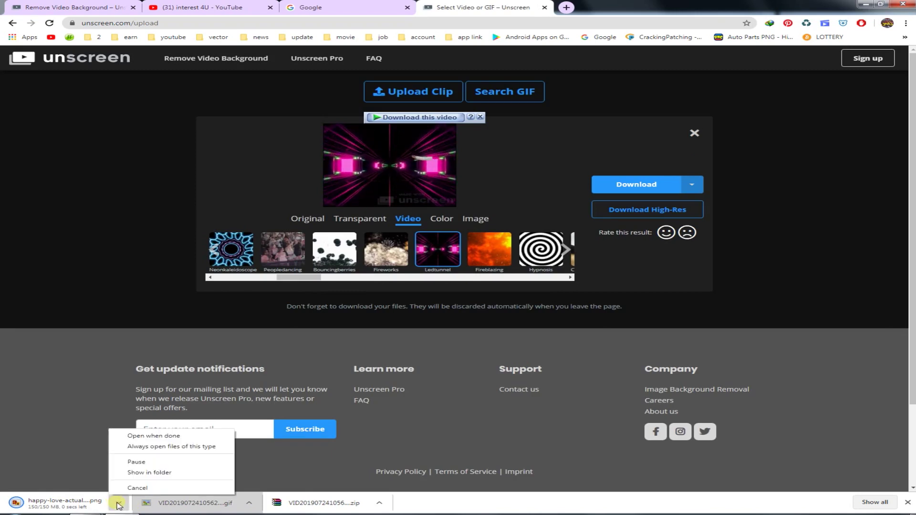
{"action": "left_click", "coordinate": [147, 472]}
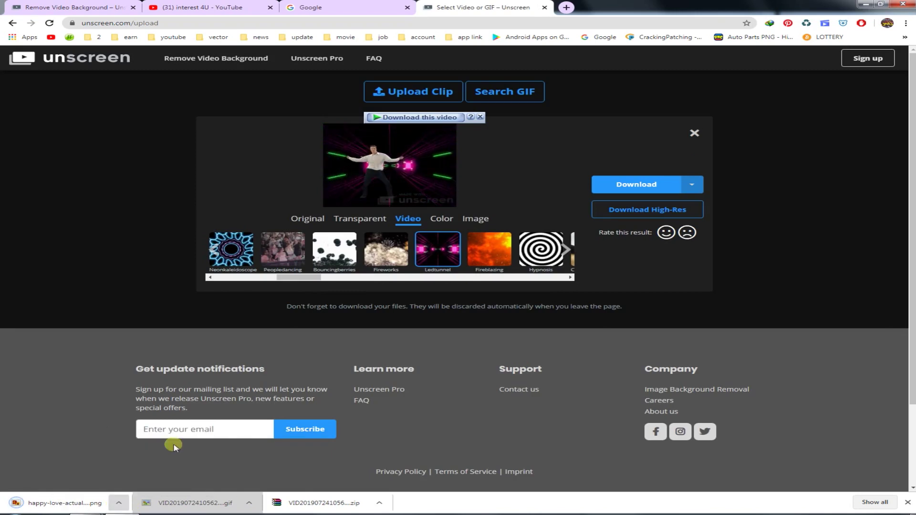
{"action": "left_click_drag", "start_coordinate": [207, 160], "coordinate": [261, 73]}
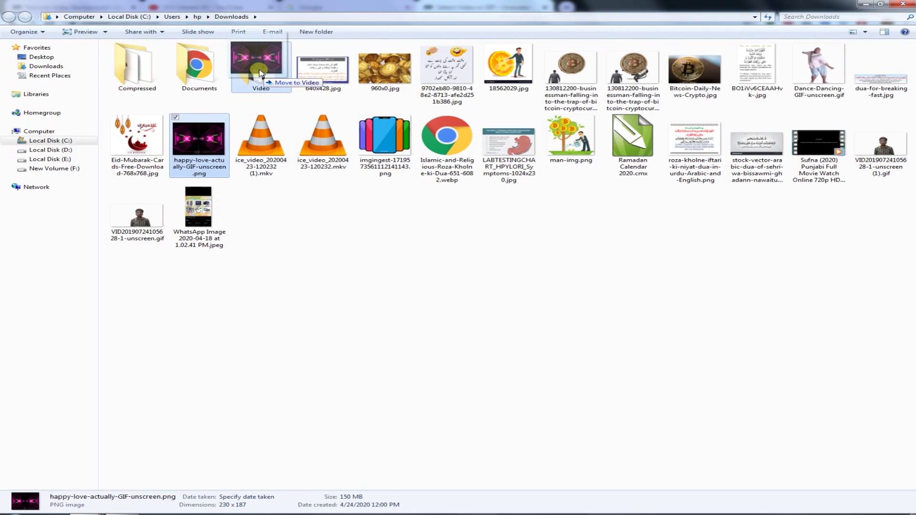
Step: Open the Video folder, preview happy-love-actually-GIF-unscreen.png zoomed in, then close Photo Viewer
{"action": "double_click", "coordinate": [262, 65]}
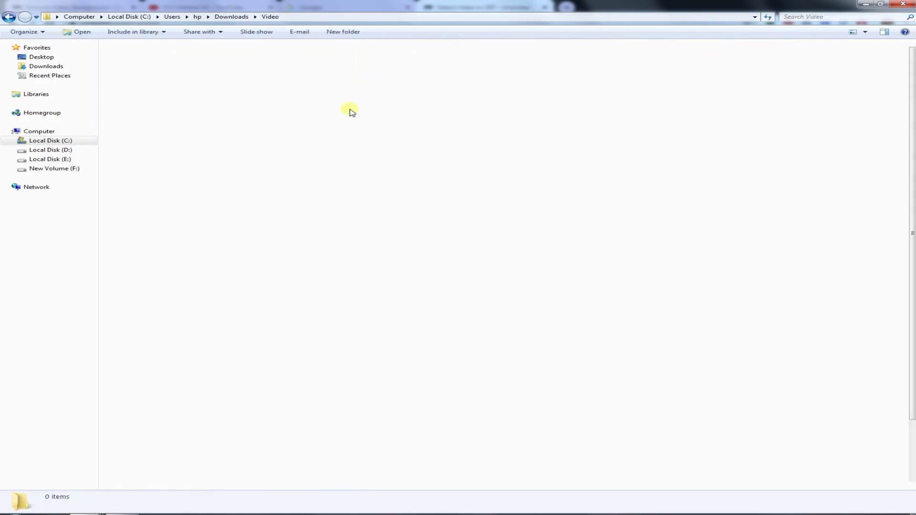
{"action": "double_click", "coordinate": [208, 74]}
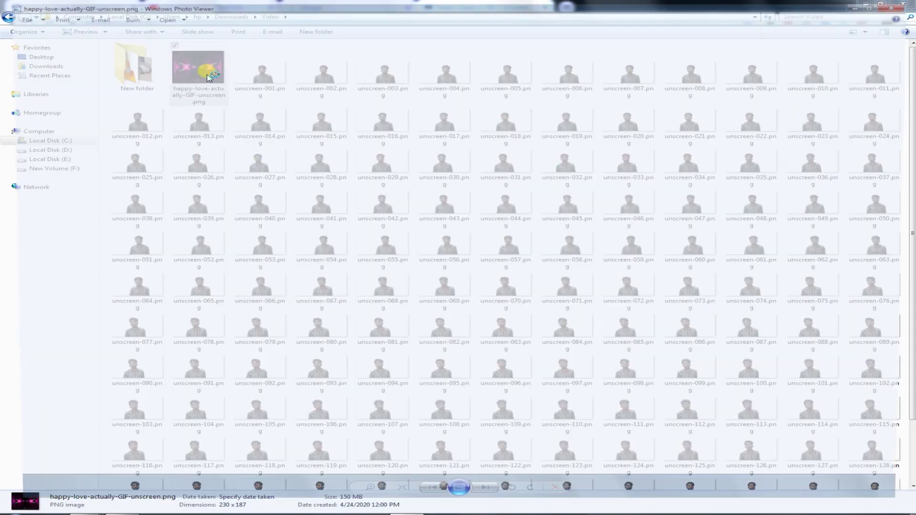
{"action": "scroll", "coordinate": [461, 287], "scroll_direction": "up", "scroll_amount": 2}
{"action": "scroll", "coordinate": [644, 258], "scroll_direction": "up", "scroll_amount": 3}
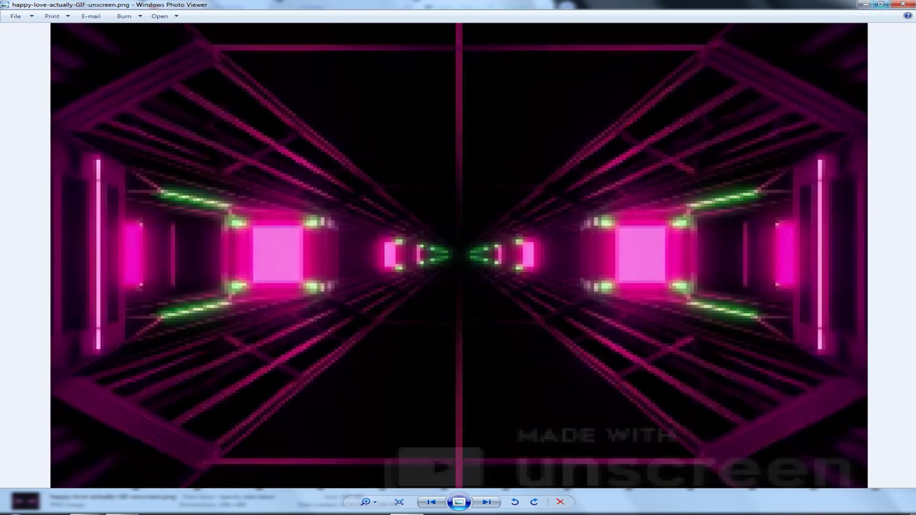
{"action": "left_click", "coordinate": [901, 5]}
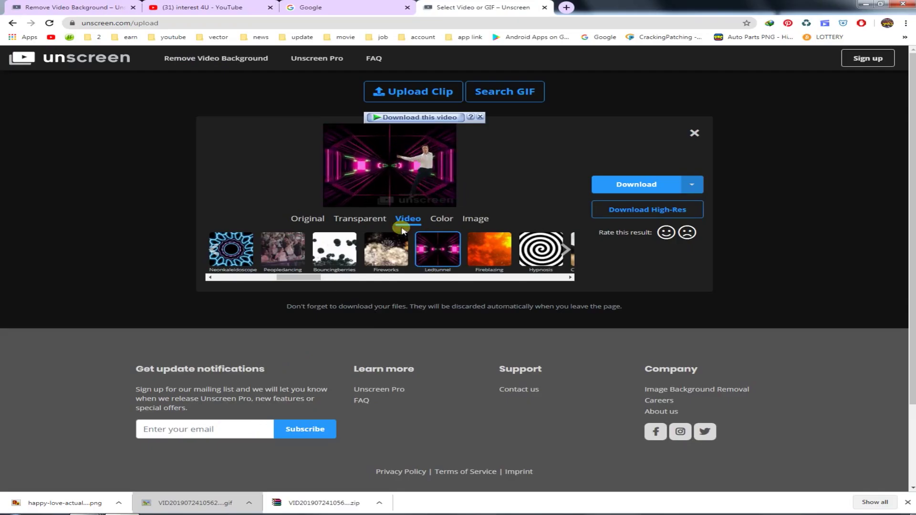
Step: Compare the original, transparent and video backgrounds, then apply the purple Seance colour
{"action": "left_click", "coordinate": [316, 223]}
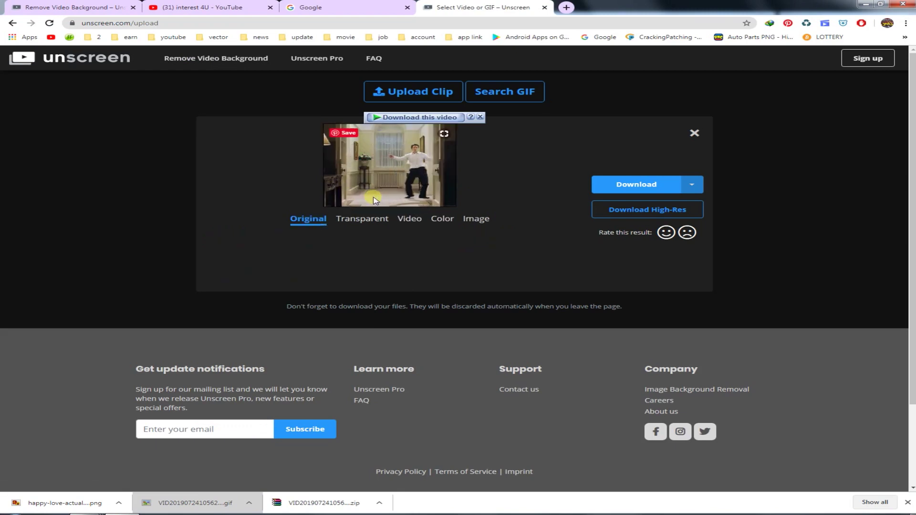
{"action": "left_click", "coordinate": [367, 223]}
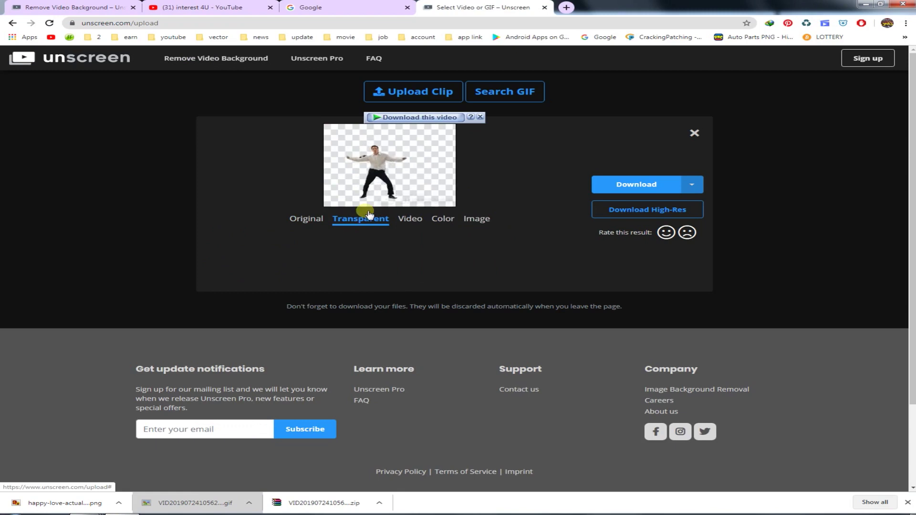
{"action": "left_click", "coordinate": [420, 222]}
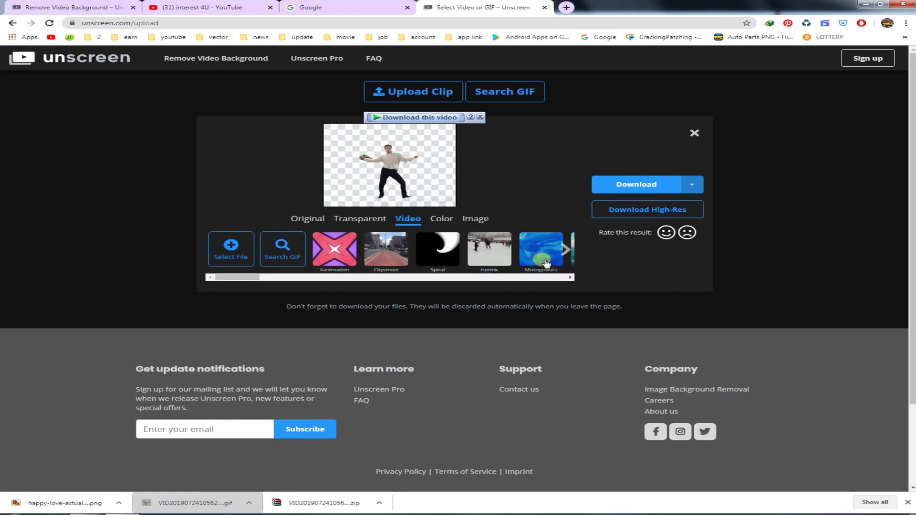
{"action": "left_click", "coordinate": [447, 220]}
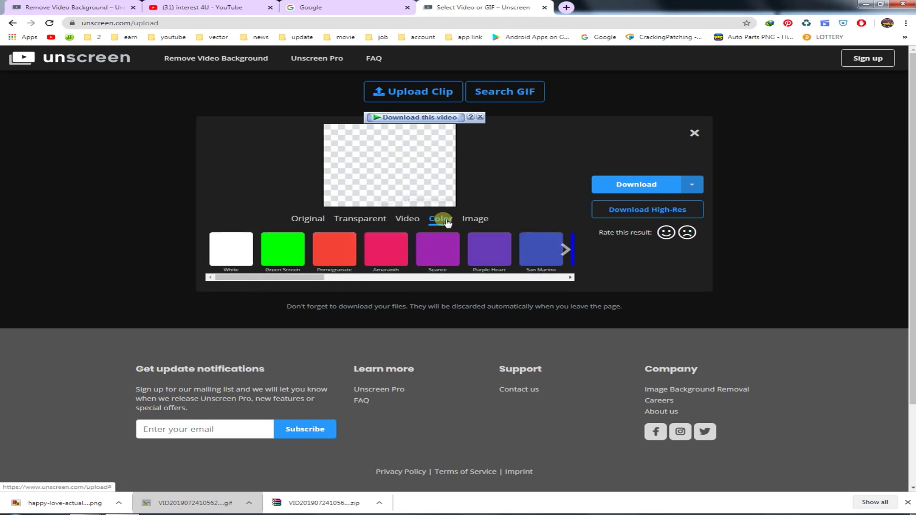
{"action": "left_click", "coordinate": [391, 249]}
{"action": "left_click", "coordinate": [429, 264]}
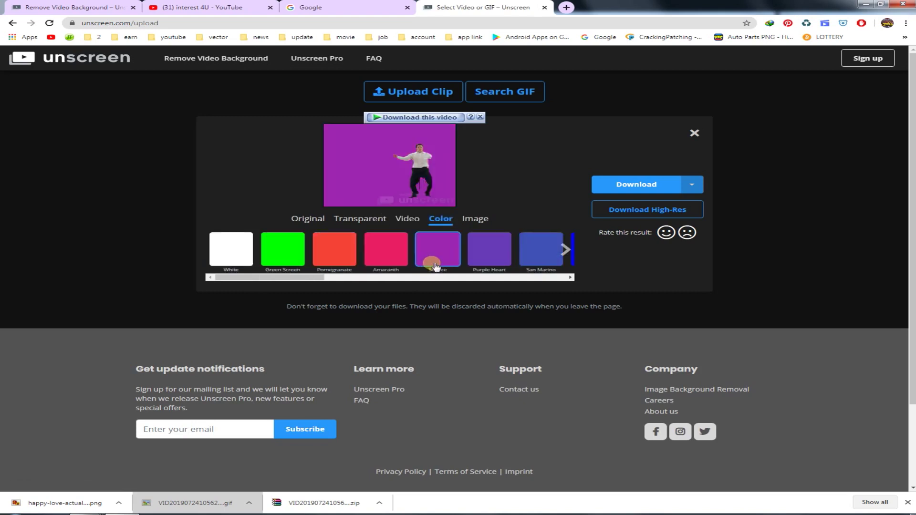
Step: Try the Autumn, Colored Ground and Bricks images, keeping Bricks, and open remove.bg in a new tab
{"action": "left_click", "coordinate": [477, 220]}
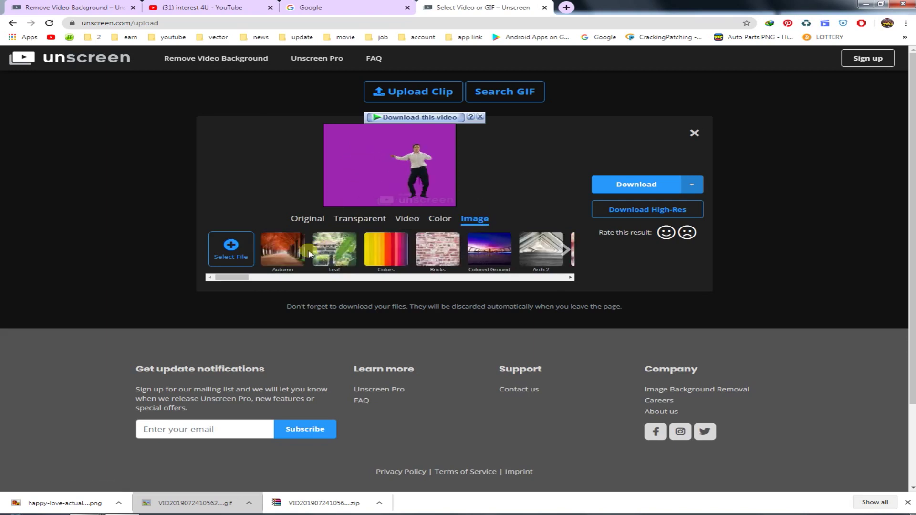
{"action": "left_click", "coordinate": [289, 253]}
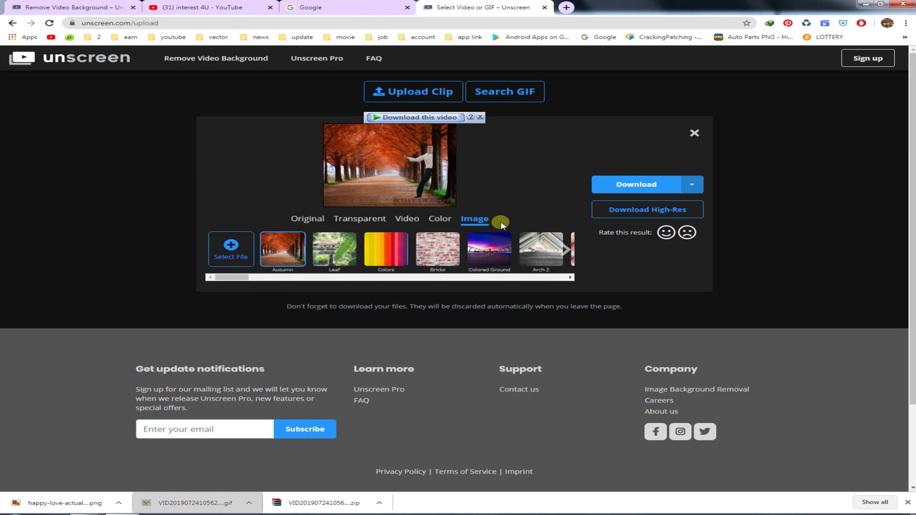
{"action": "left_click", "coordinate": [489, 249]}
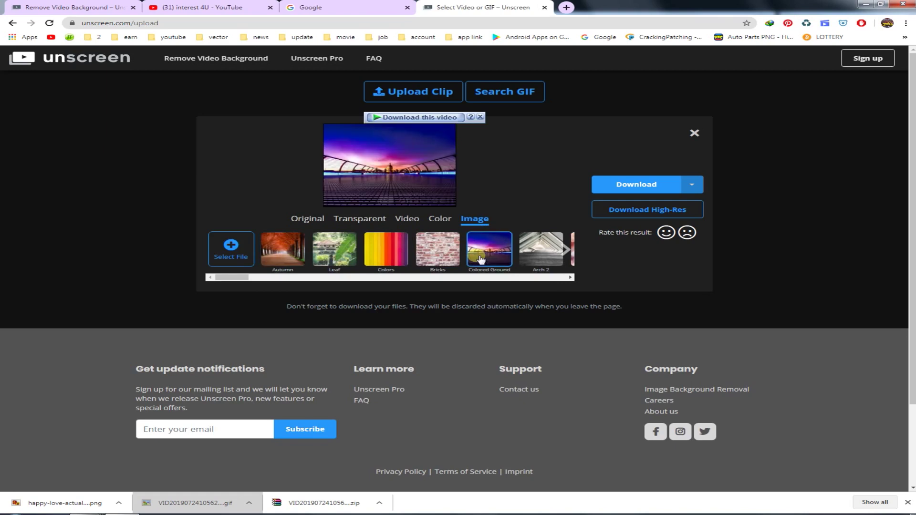
{"action": "left_click", "coordinate": [442, 257]}
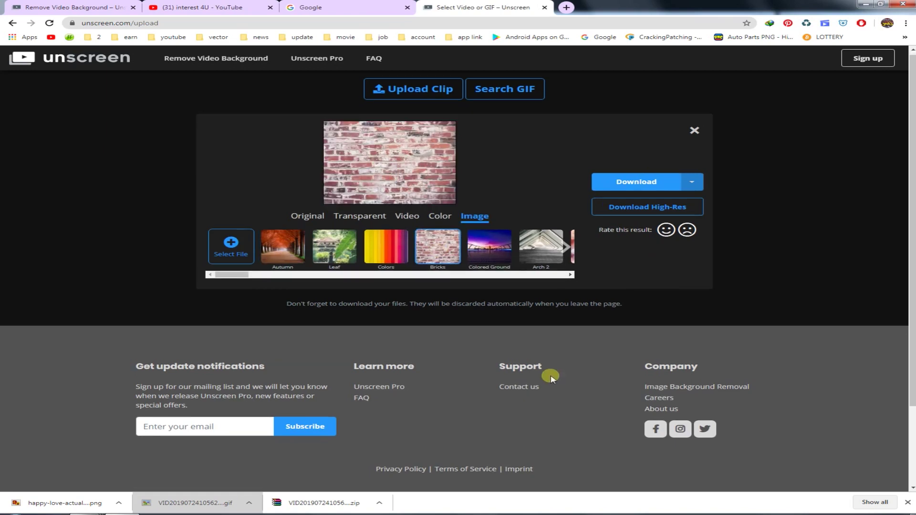
{"action": "left_click", "coordinate": [697, 389]}
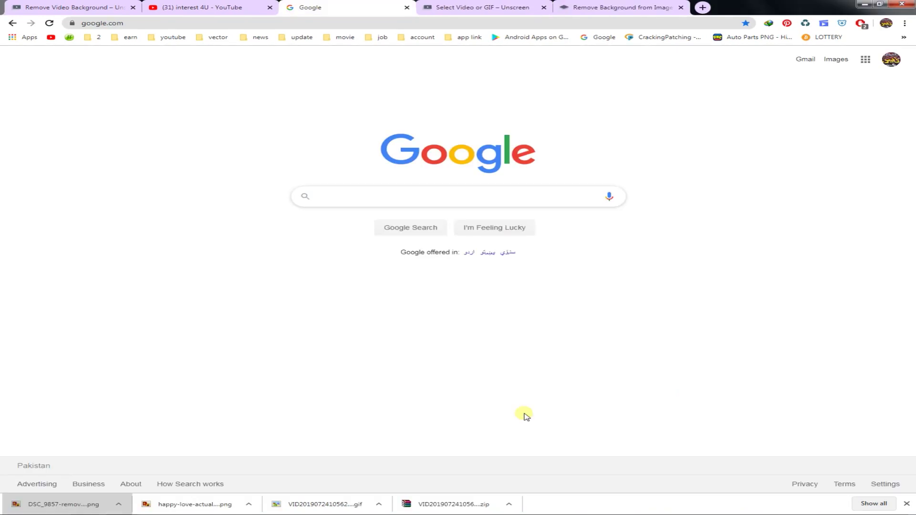